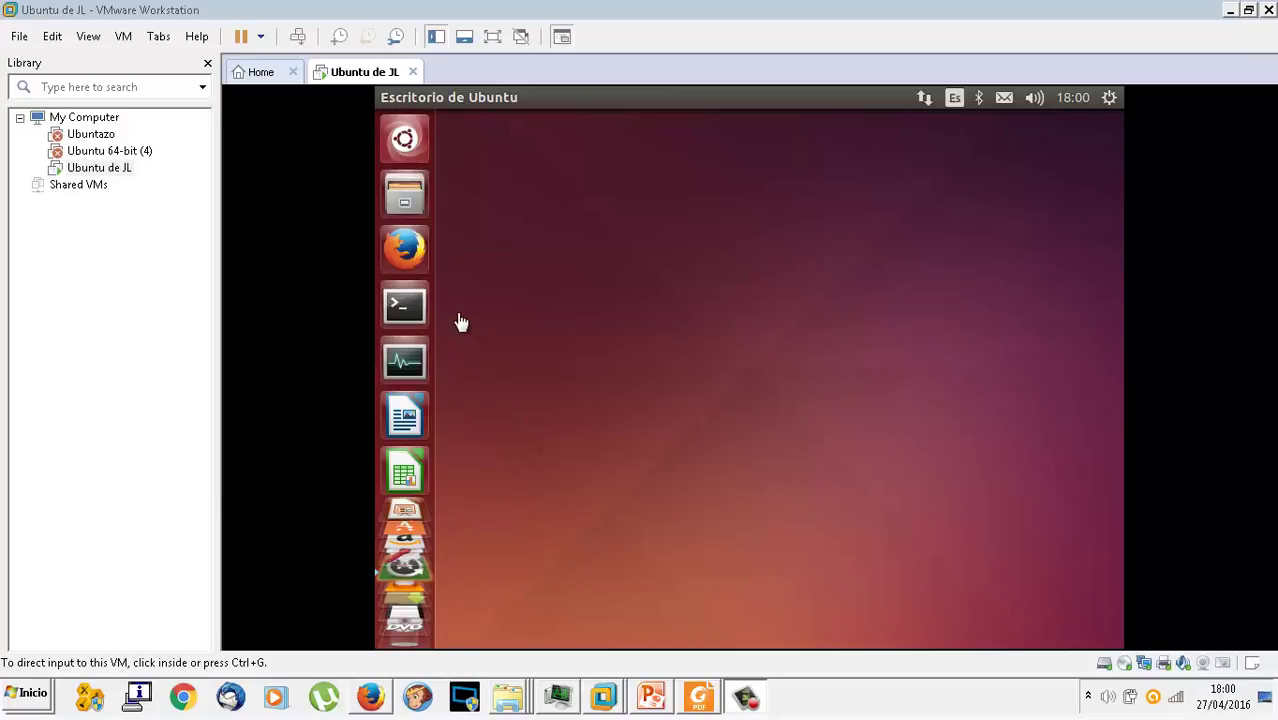
Step: Search the Ubuntu Dash for 'gimp' and launch the Ubuntu Software Center
click(404, 140)
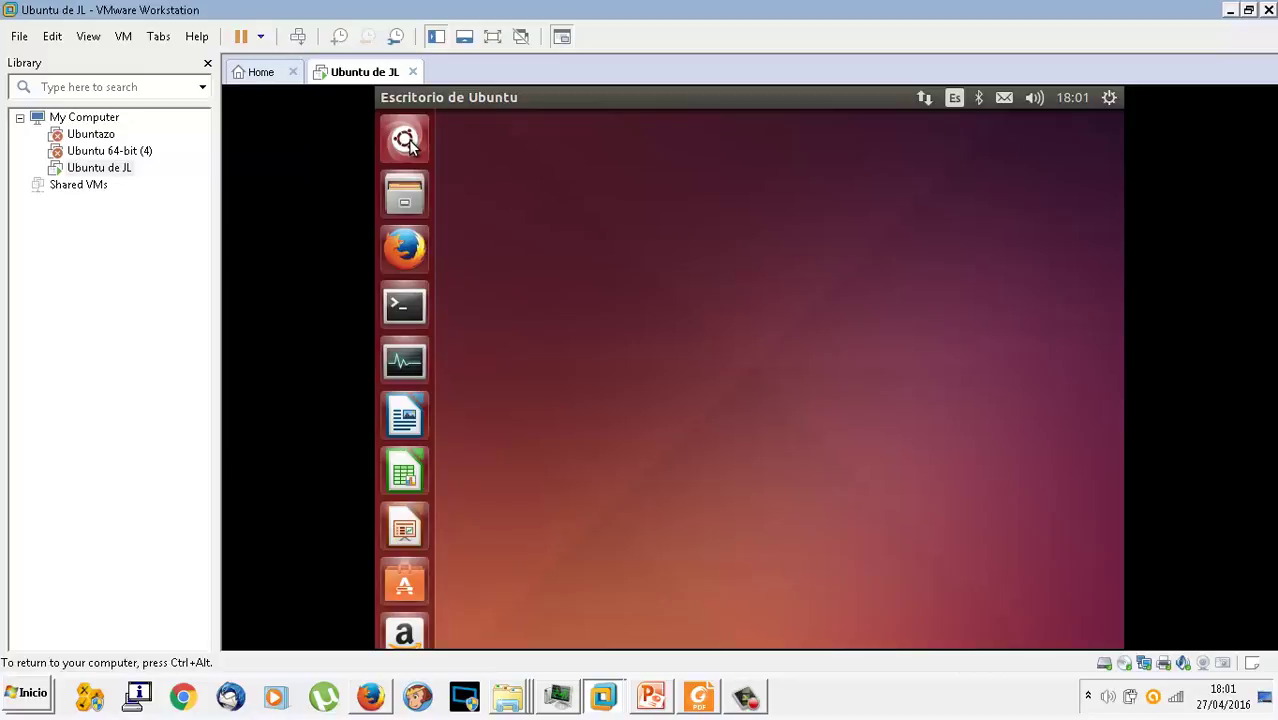
click(405, 140)
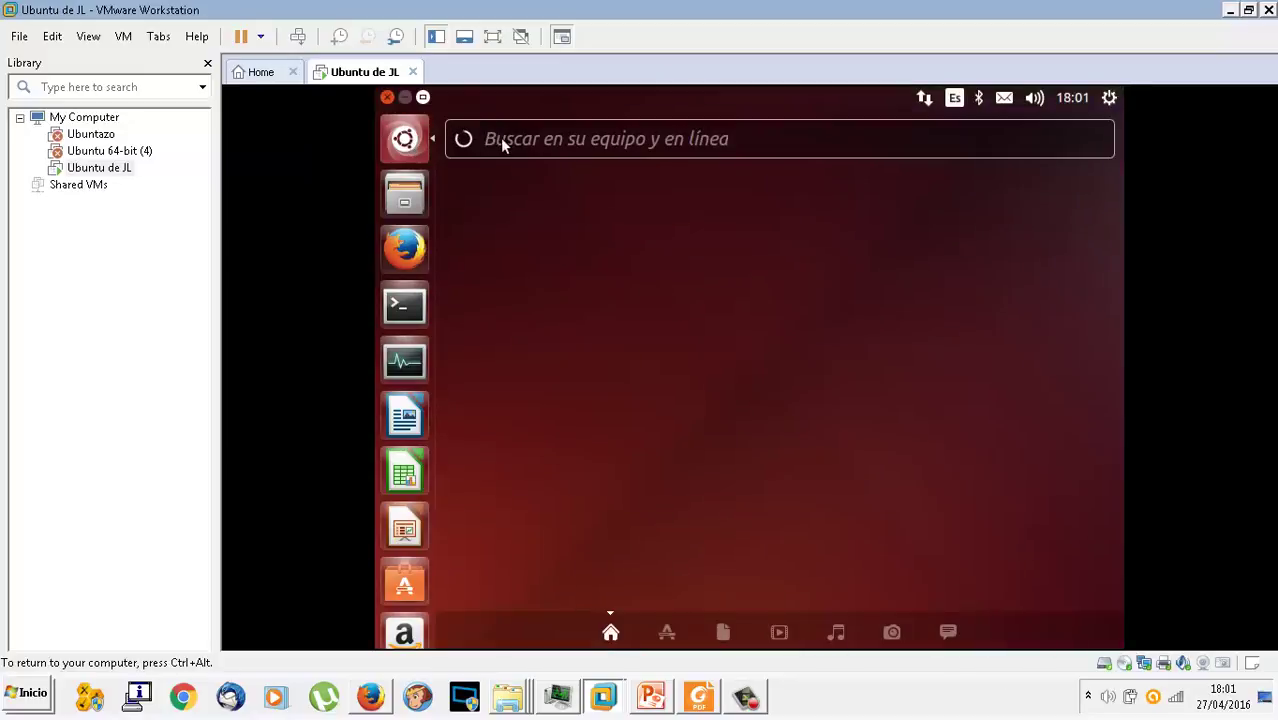
text(g)
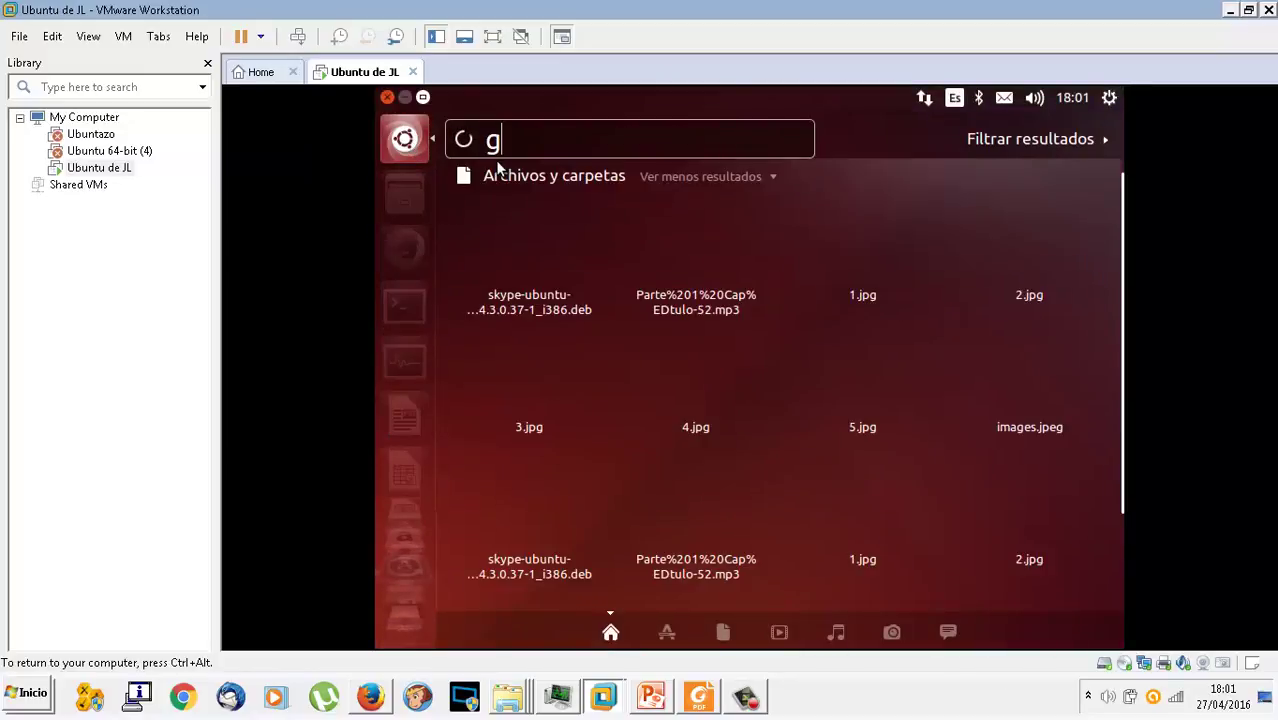
text(imp)
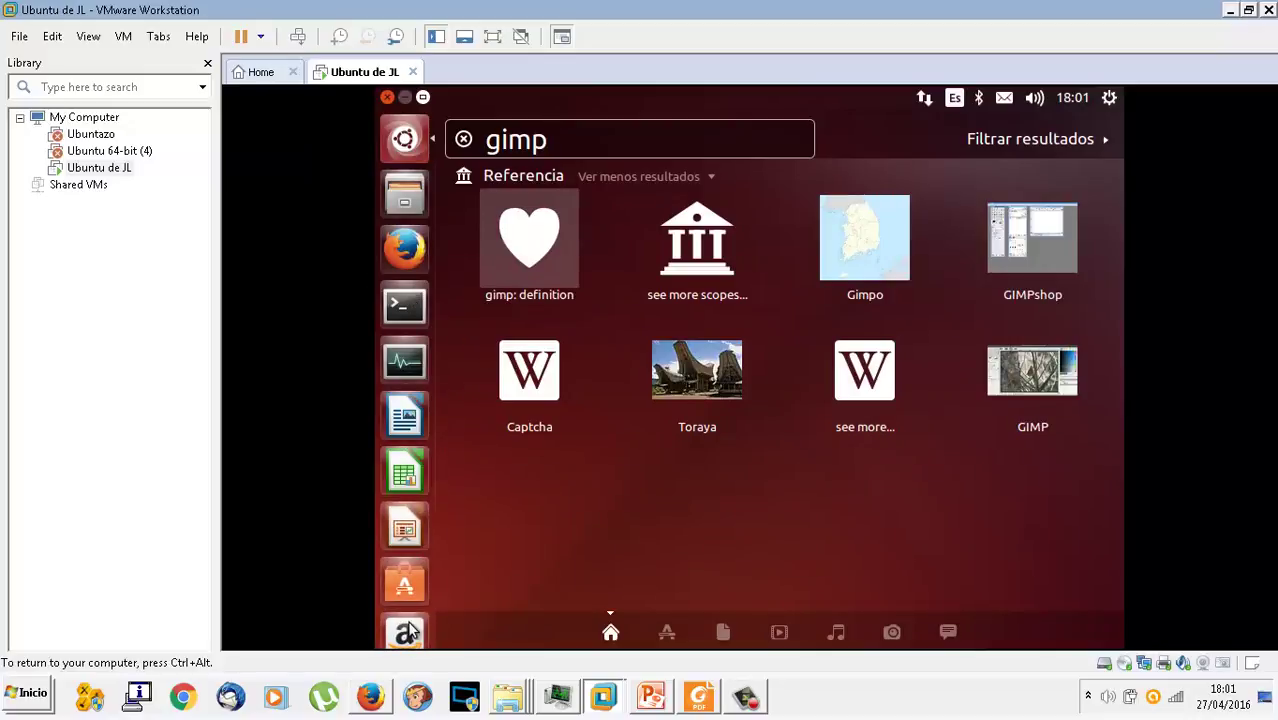
scroll(408, 392, down, 3)
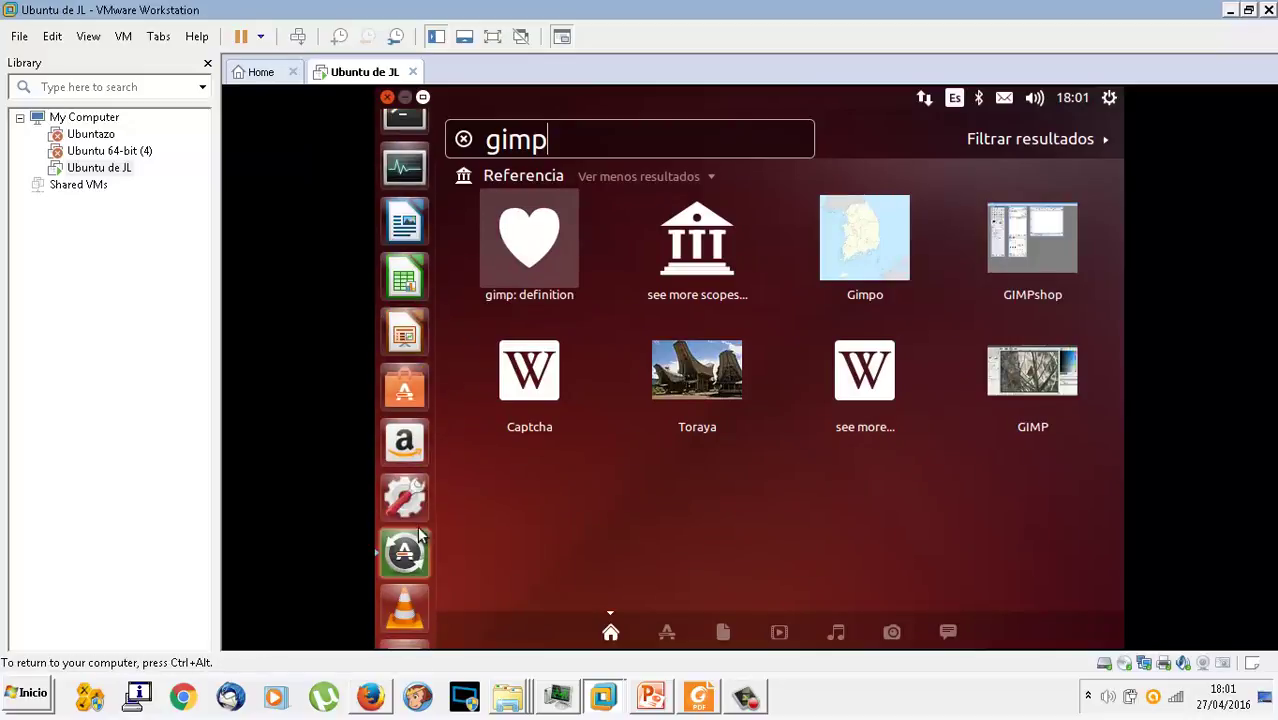
click(408, 392)
Step: Replace slide 3's text with the numbered item '1. Entra en el Centro de software de Ubuntu'
click(651, 697)
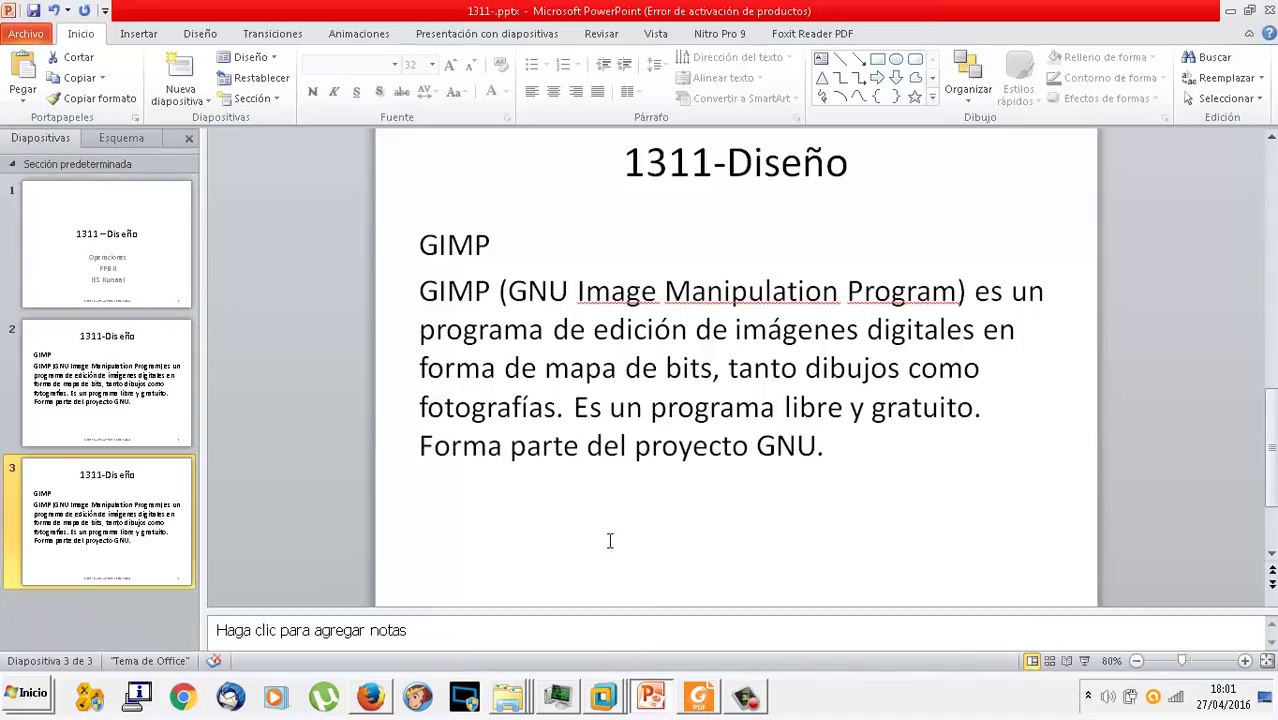
click(556, 494)
key(ctrl+a)
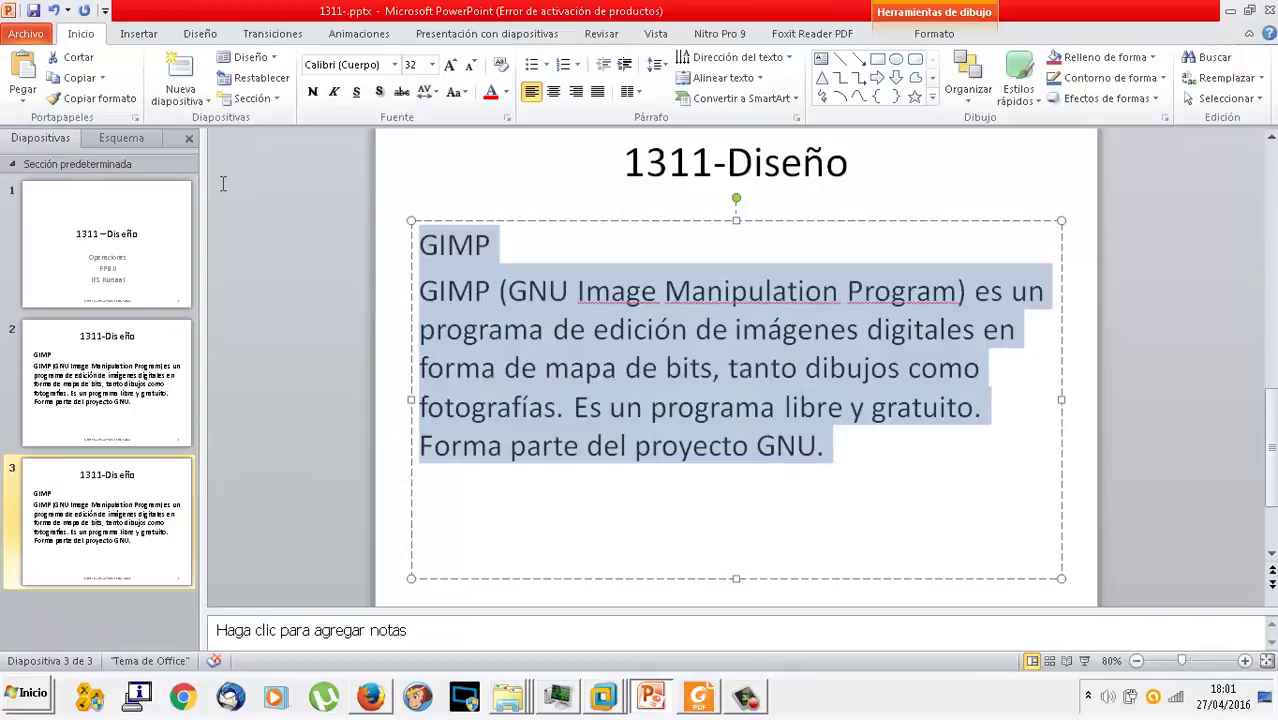
text(1. Entra )
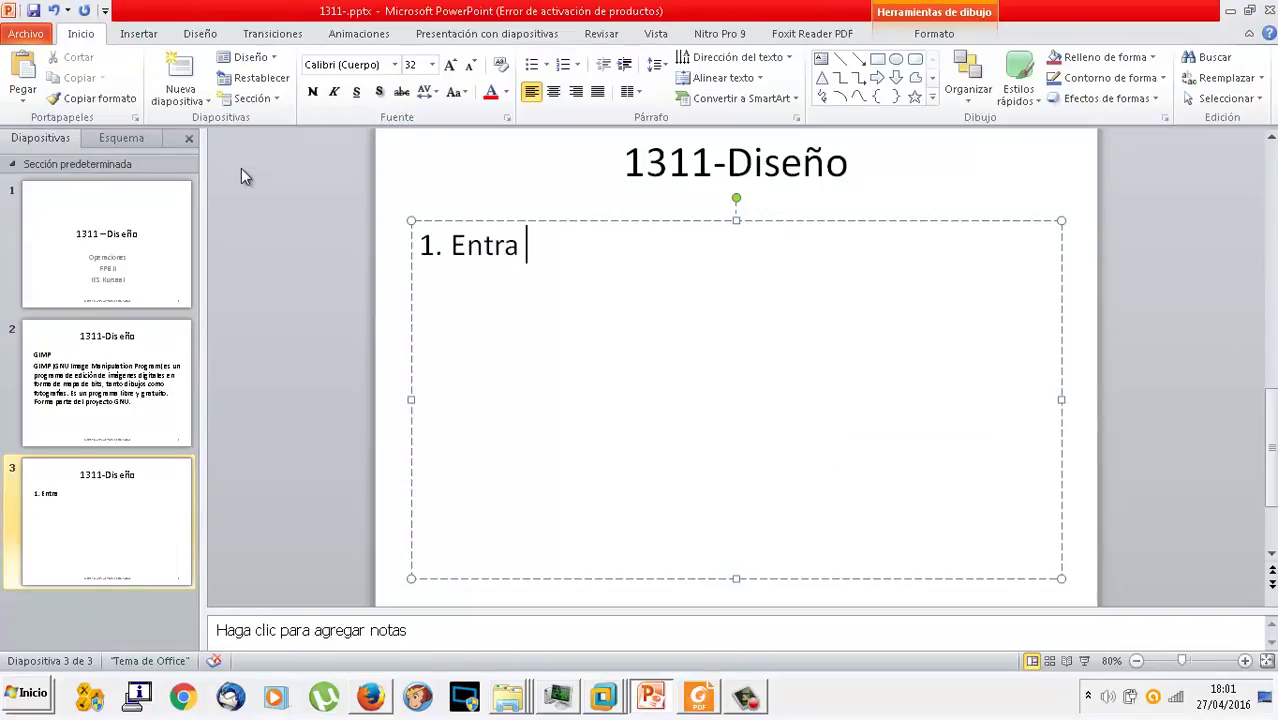
text(en el Centro de s)
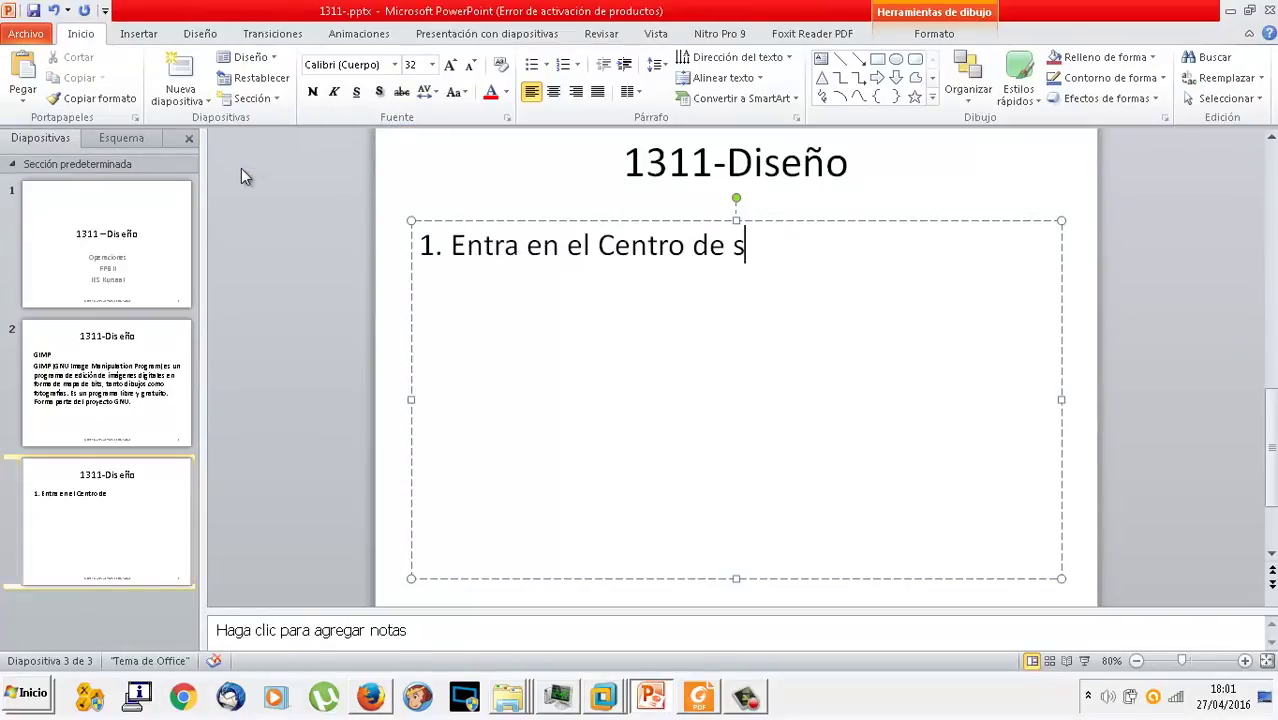
text(oftware de Ubuntu)
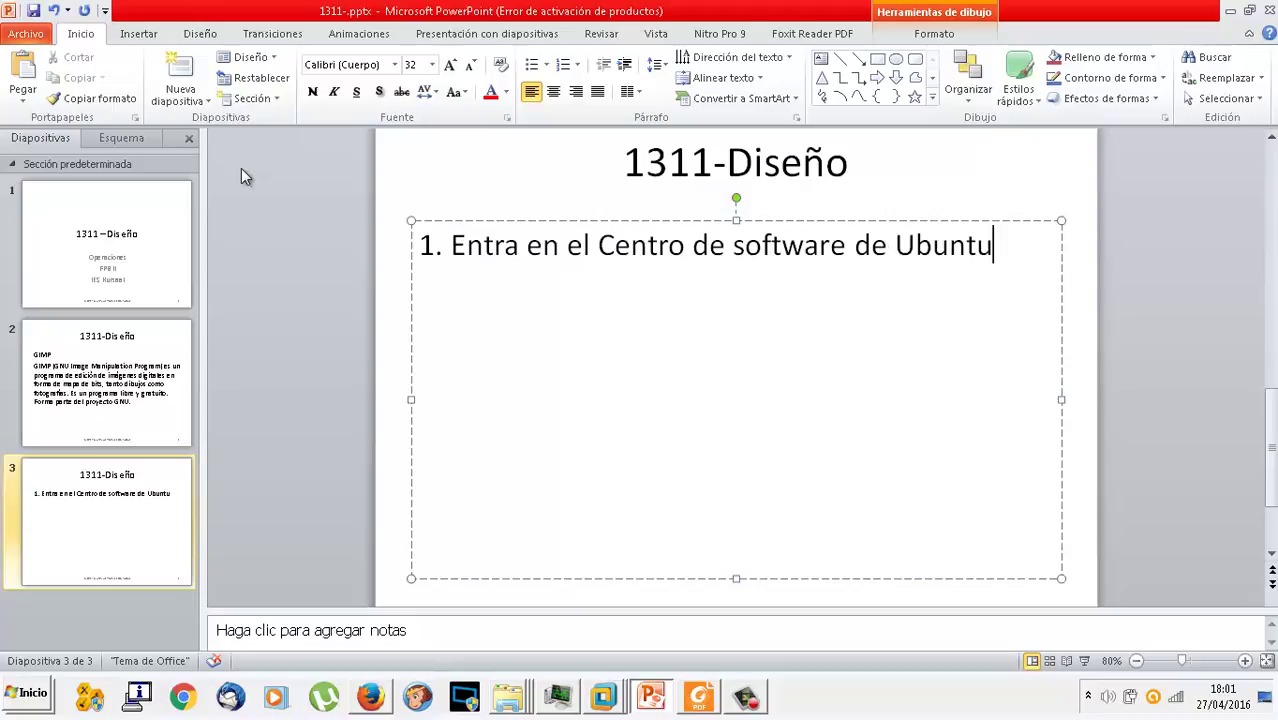
key(Return)
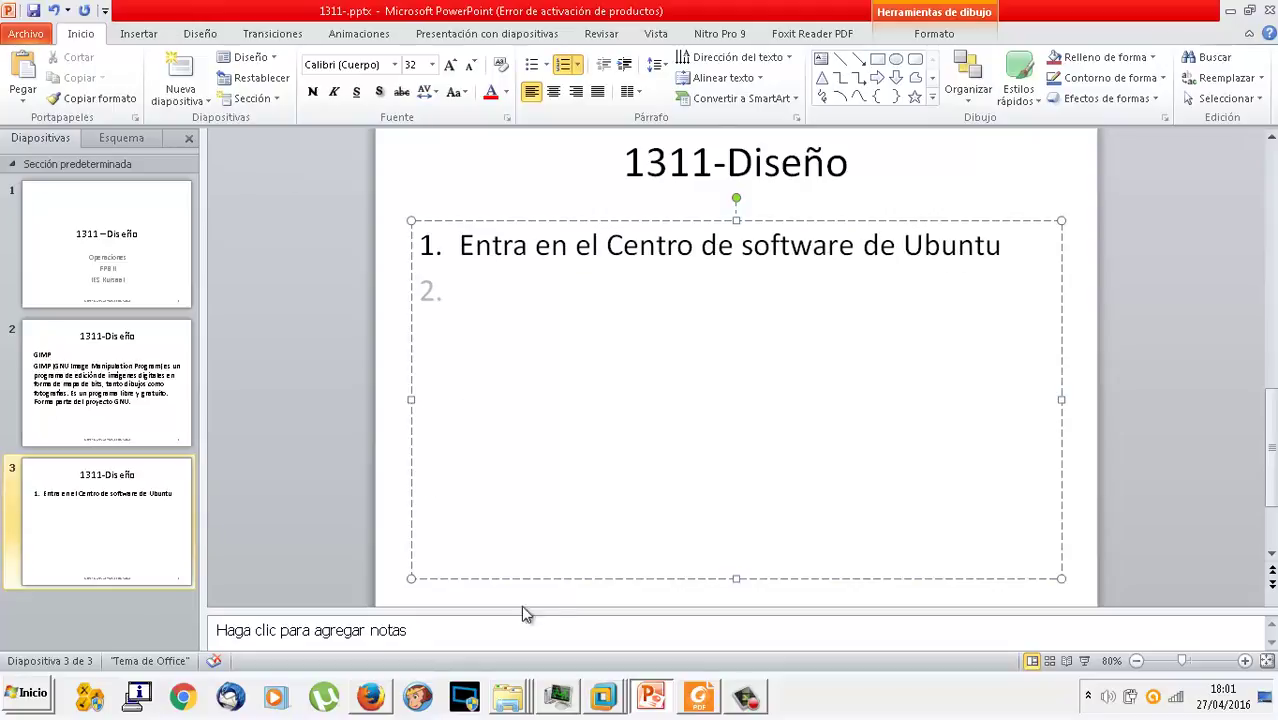
click(608, 696)
Step: Open the Gráficos category in the Ubuntu Software Center
click(632, 634)
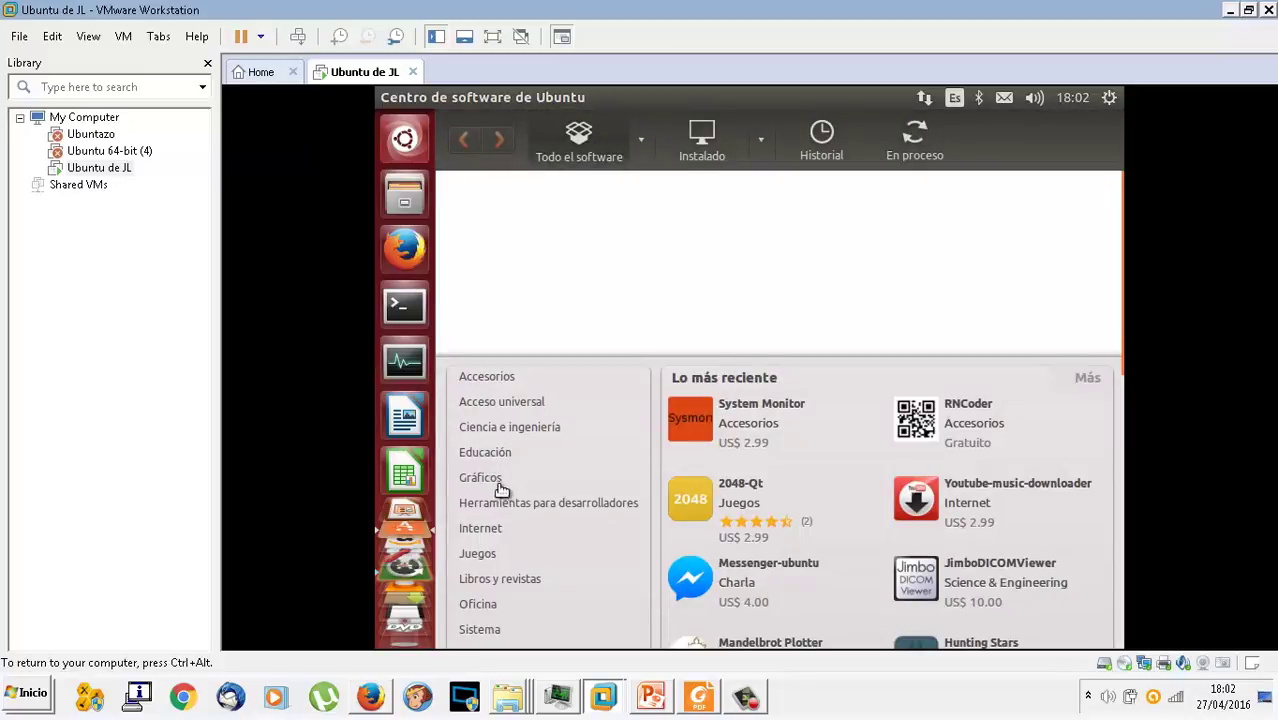
click(495, 480)
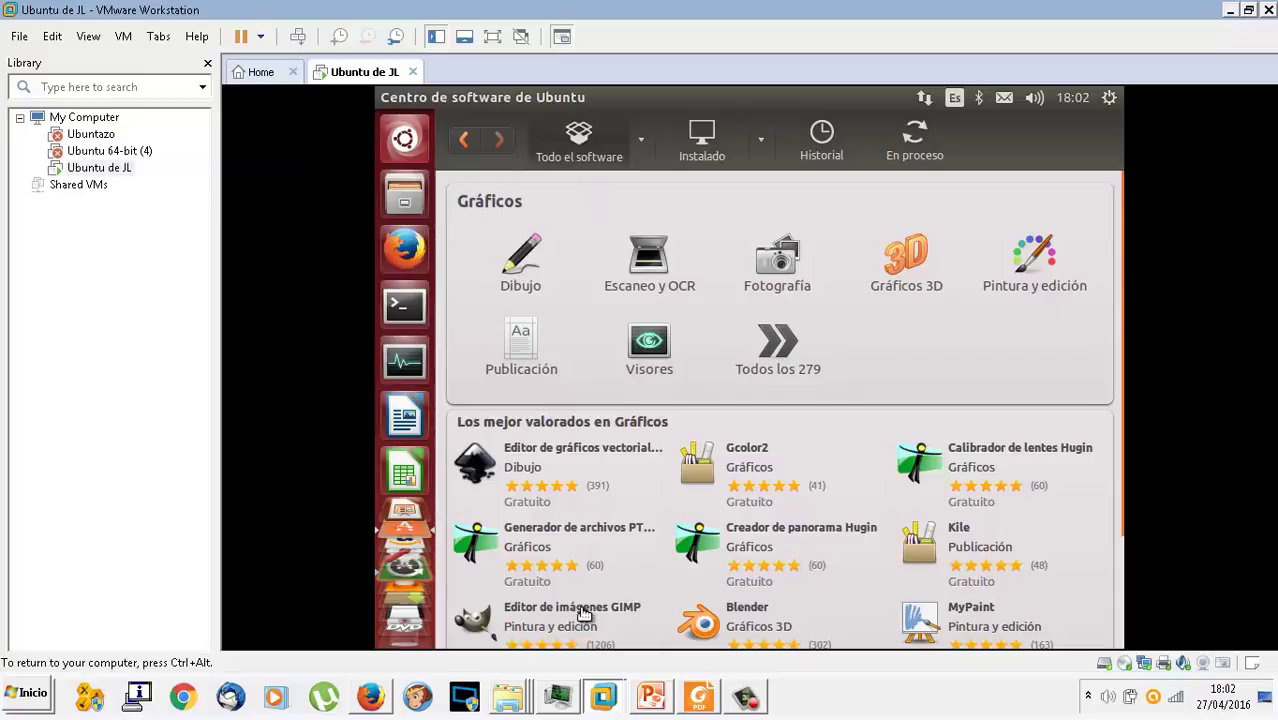
Step: Add list item 2, 'Haz clic en Gráficos a la izquierda'
click(656, 697)
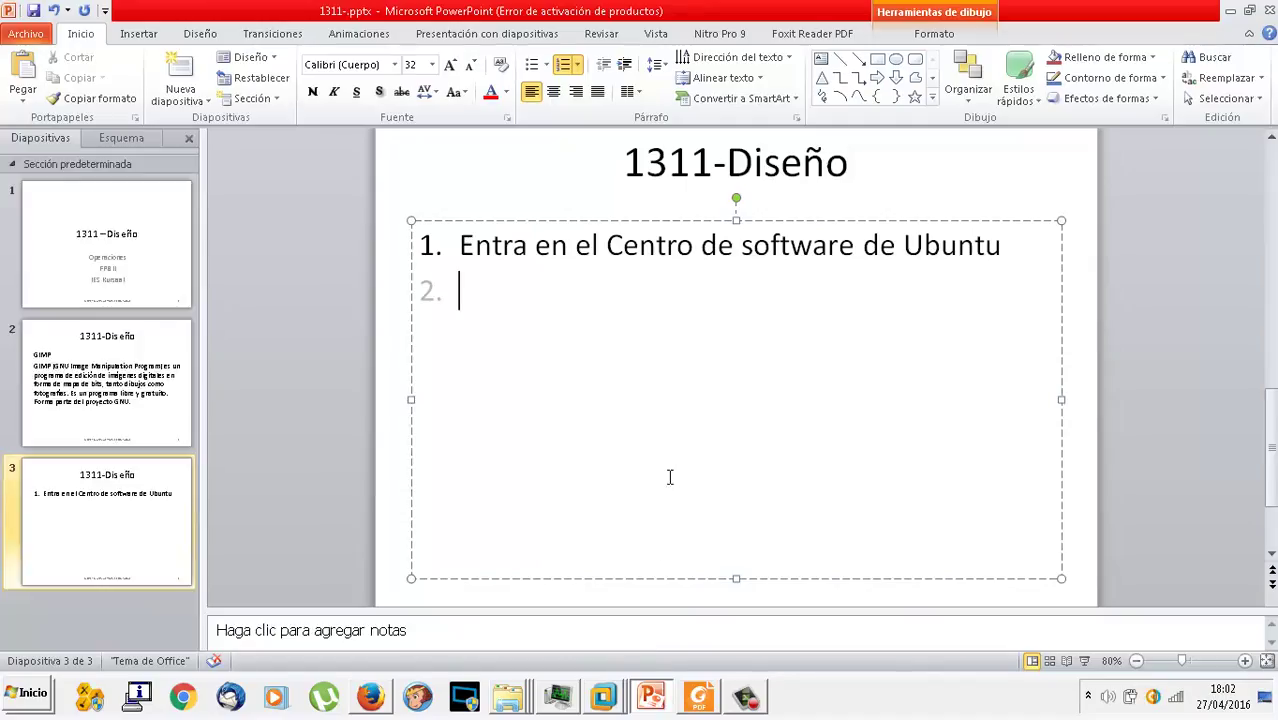
text(B)
key(BackSpace)
text(H)
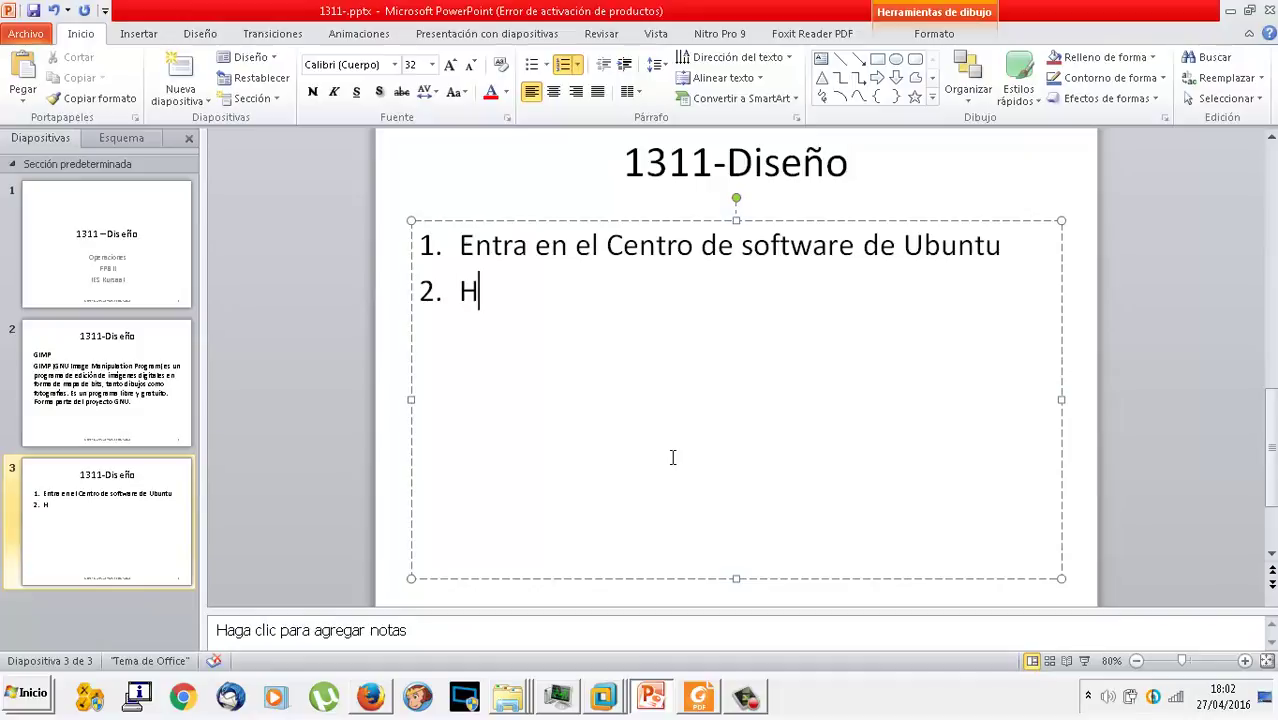
text(az clic en Gráfico)
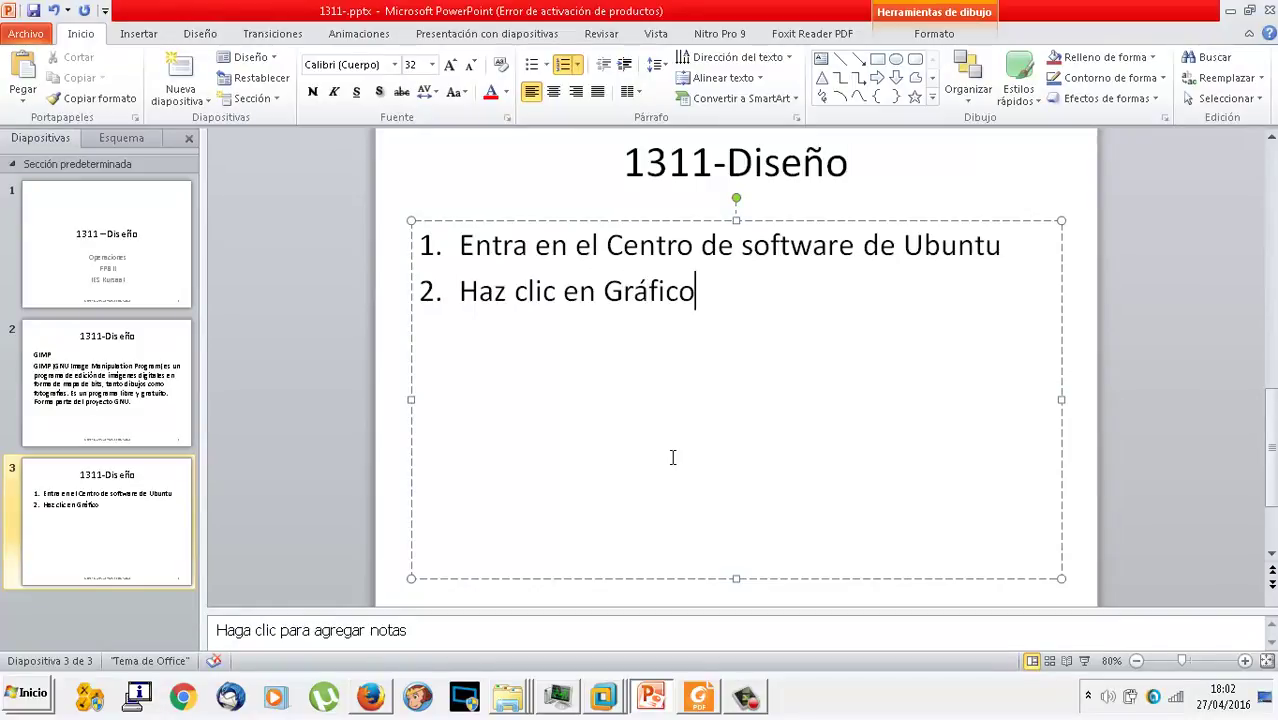
text(s a la izq)
key(Tab)
text(uier)
key(BackSpace)
key(BackSpace)
key(BackSpace)
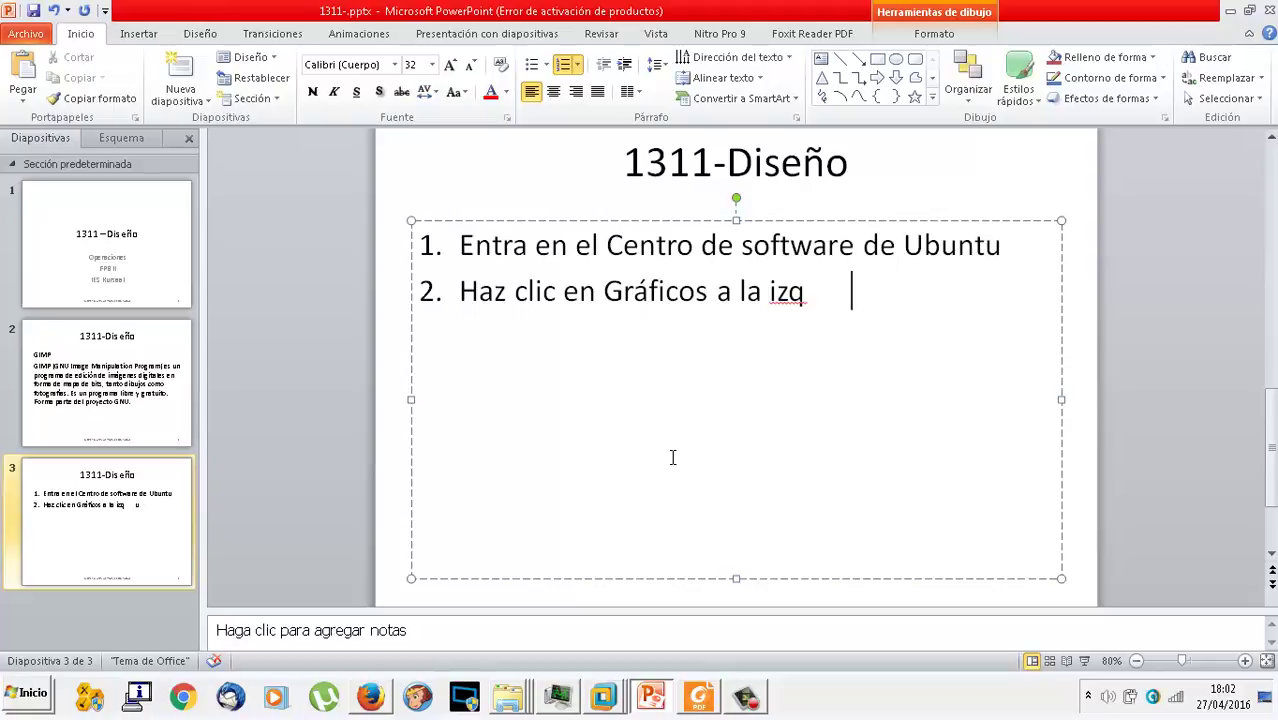
key(BackSpace)
key(BackSpace)
text(quierda)
key(Return)
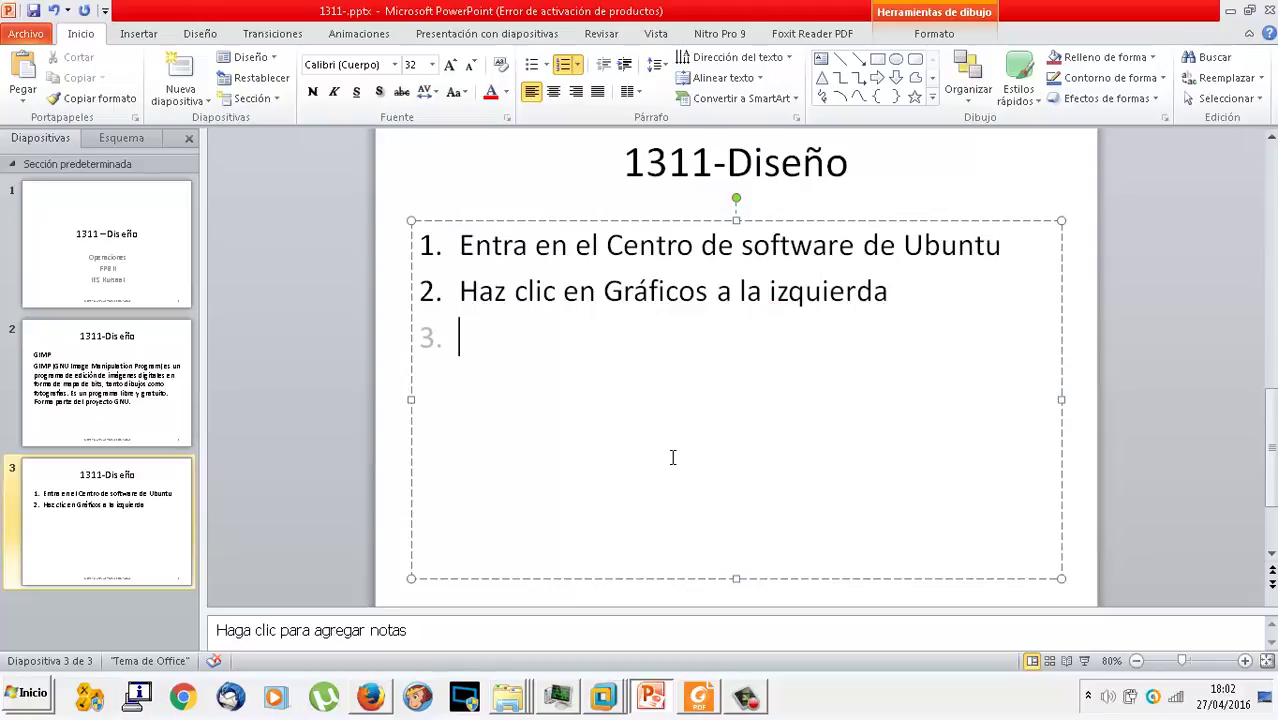
Step: Add items 'Buscar EDITOR DE IMÁGENES GIMP' and 'Instálalo', capitalising the I
text(Buscar EDITOR DE)
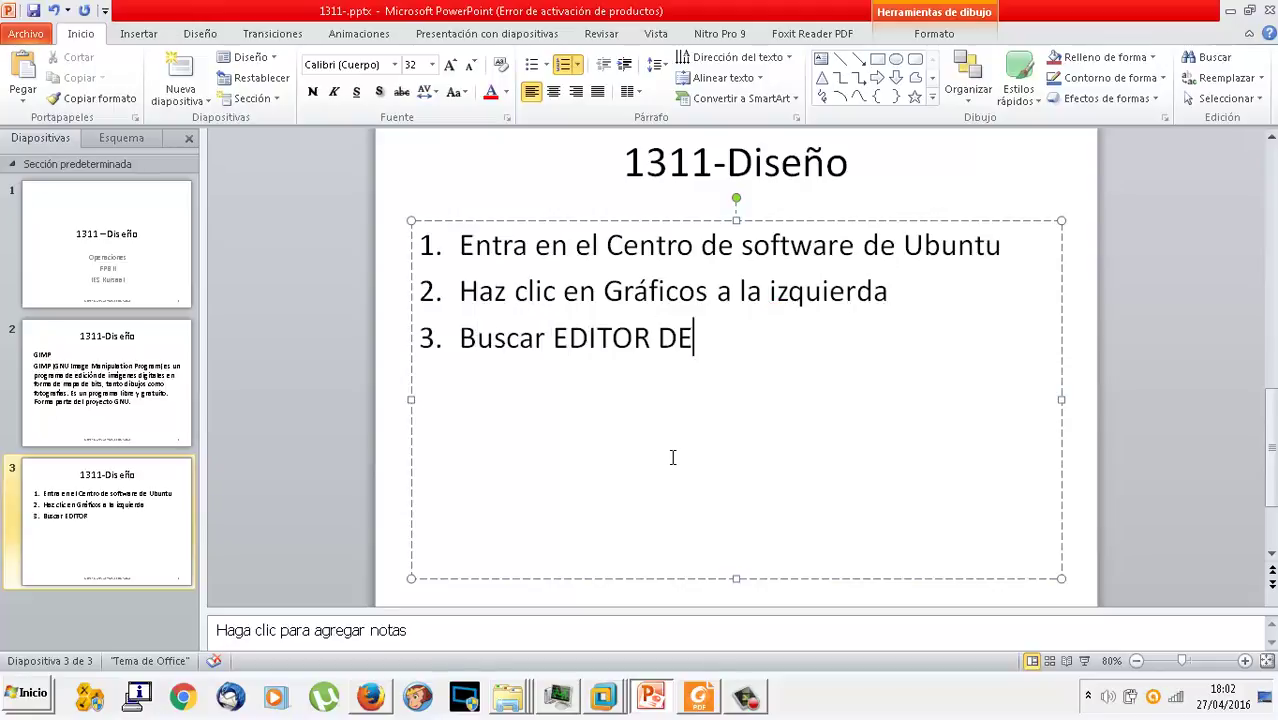
text( IMÁGENES GIMP)
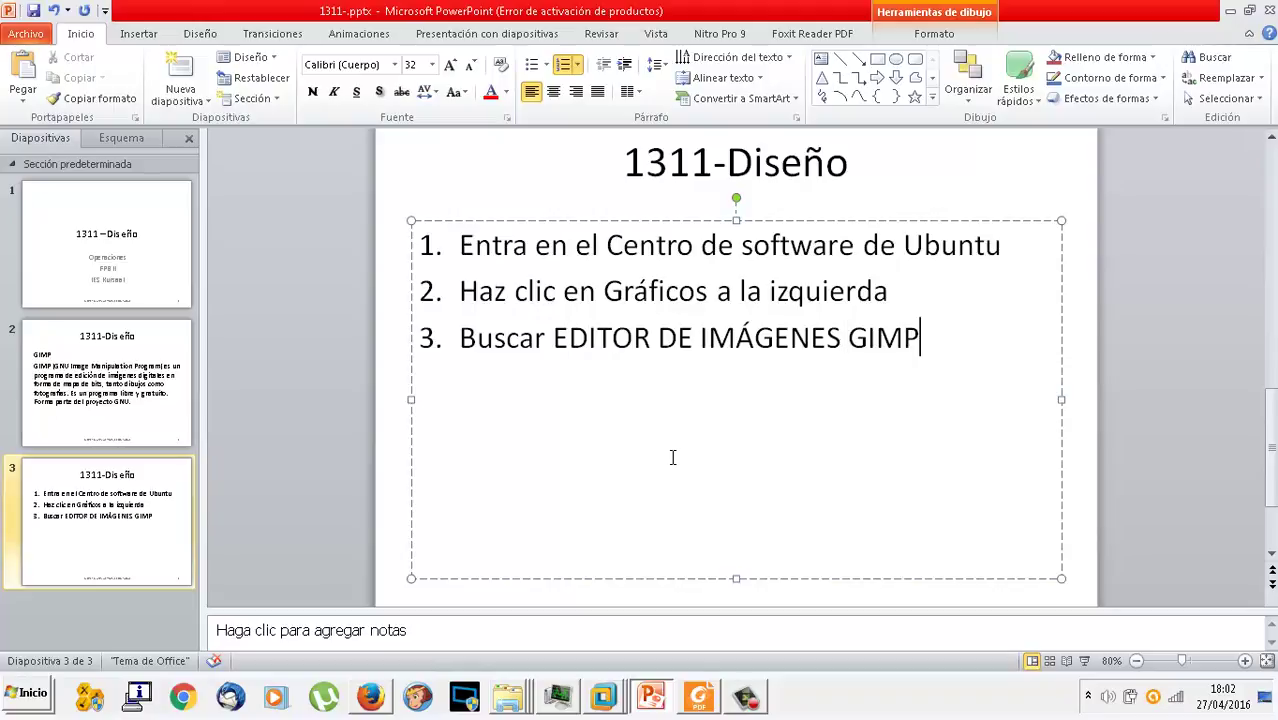
key(Return)
text(iN)
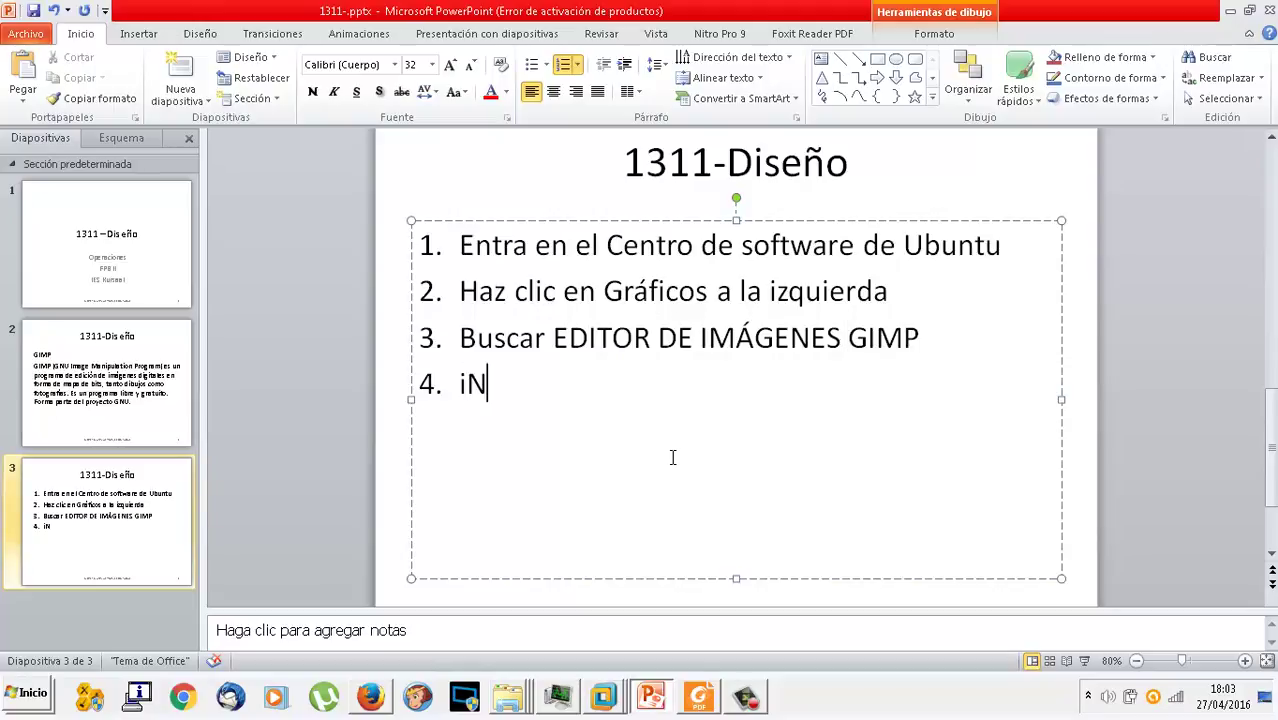
key(BackSpace)
text(nstálal)
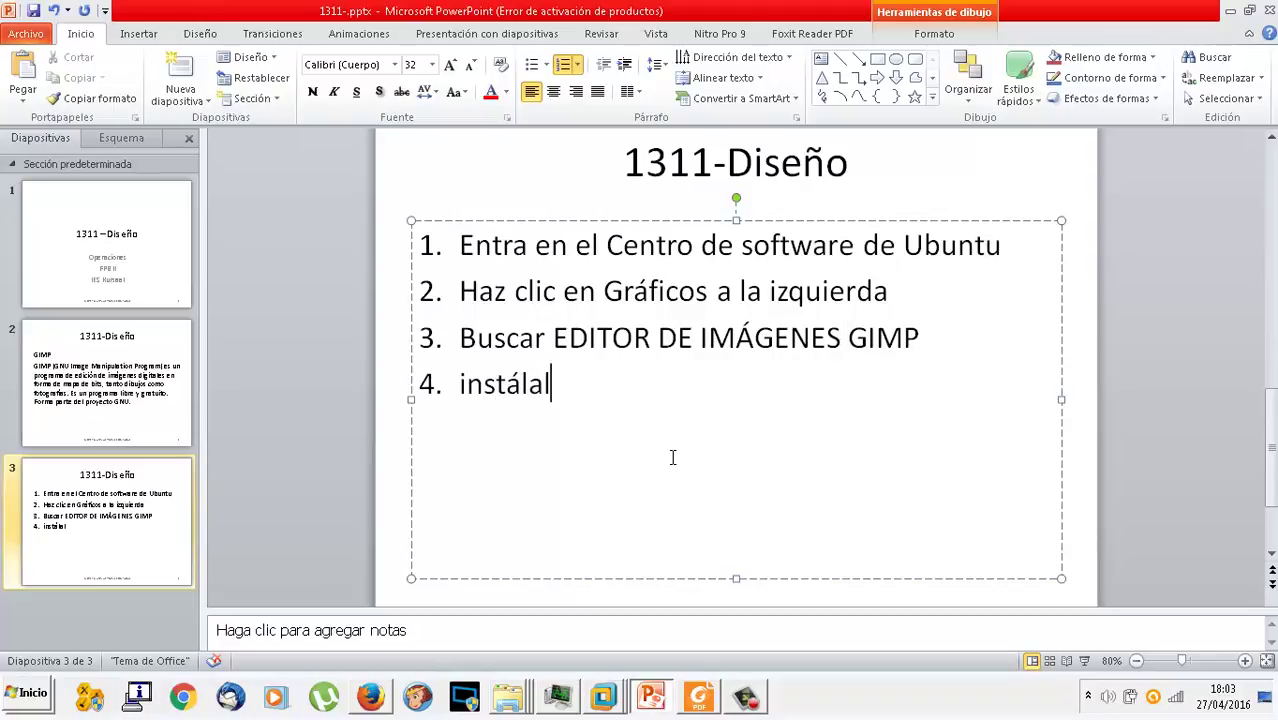
text(o)
click(464, 385)
key(BackSpace)
text(I)
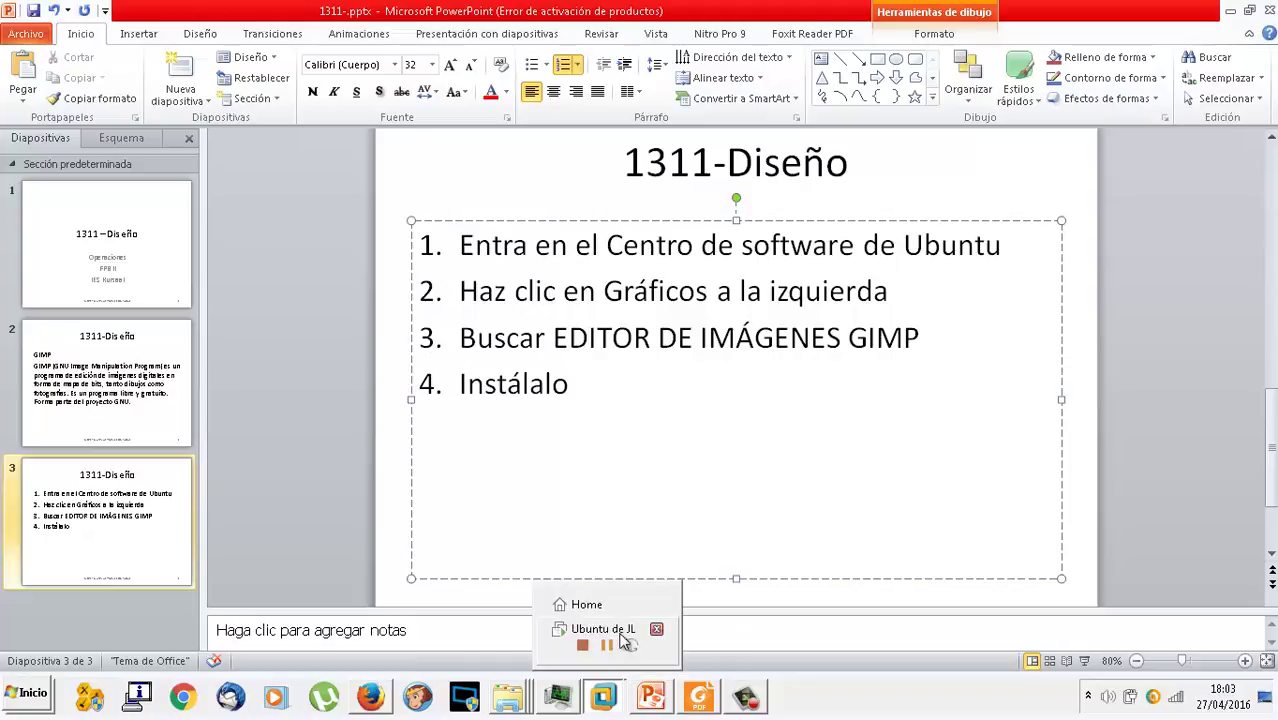
click(621, 630)
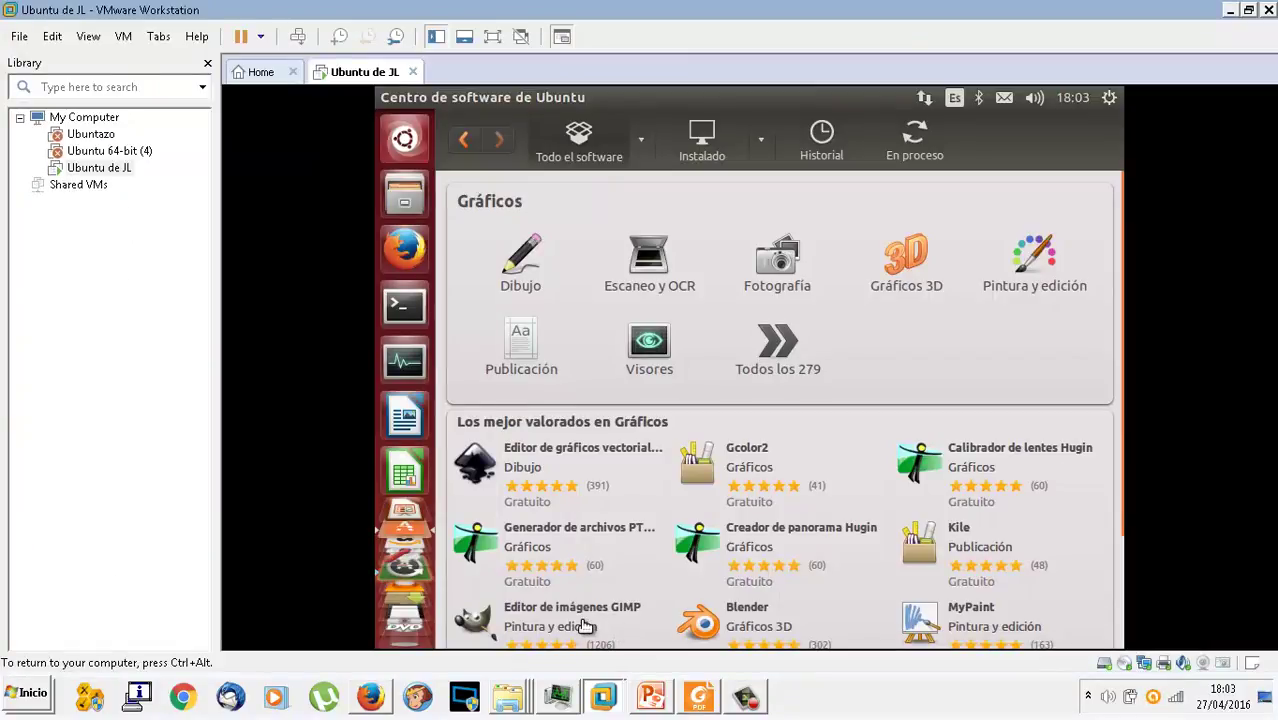
Step: Install Editor de imágenes GIMP, authorising with the admin password
click(585, 626)
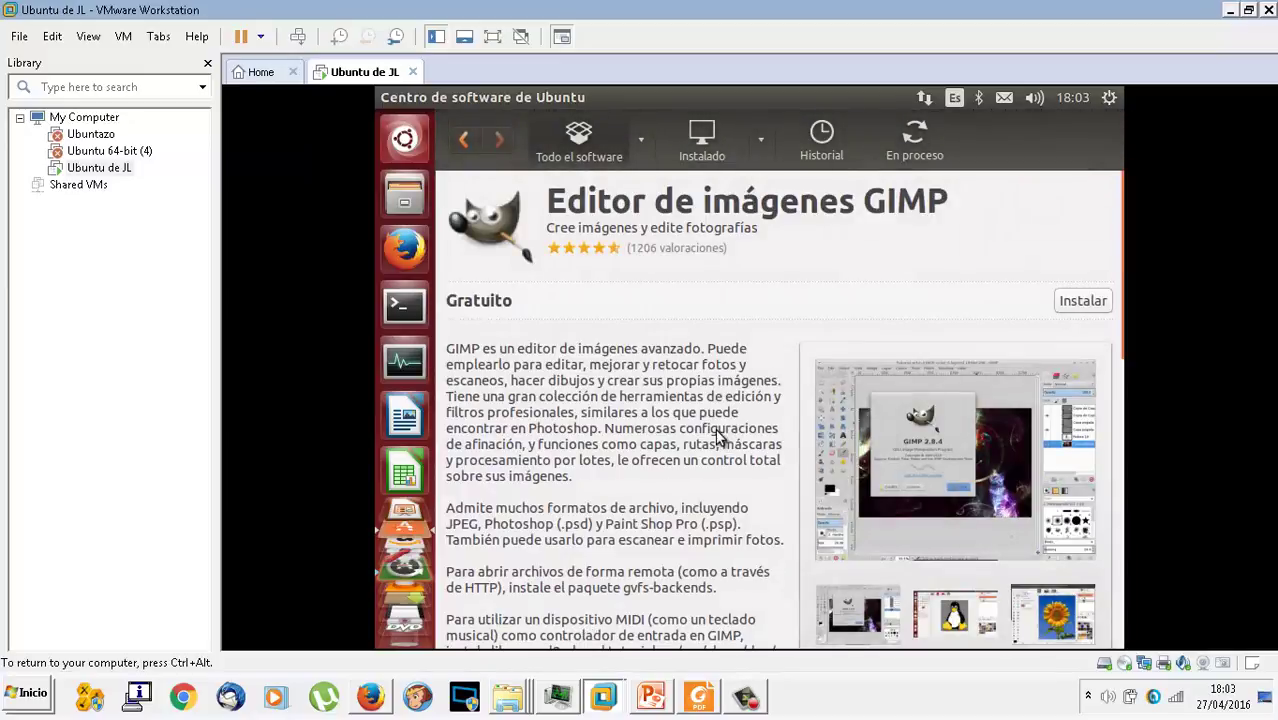
click(1073, 303)
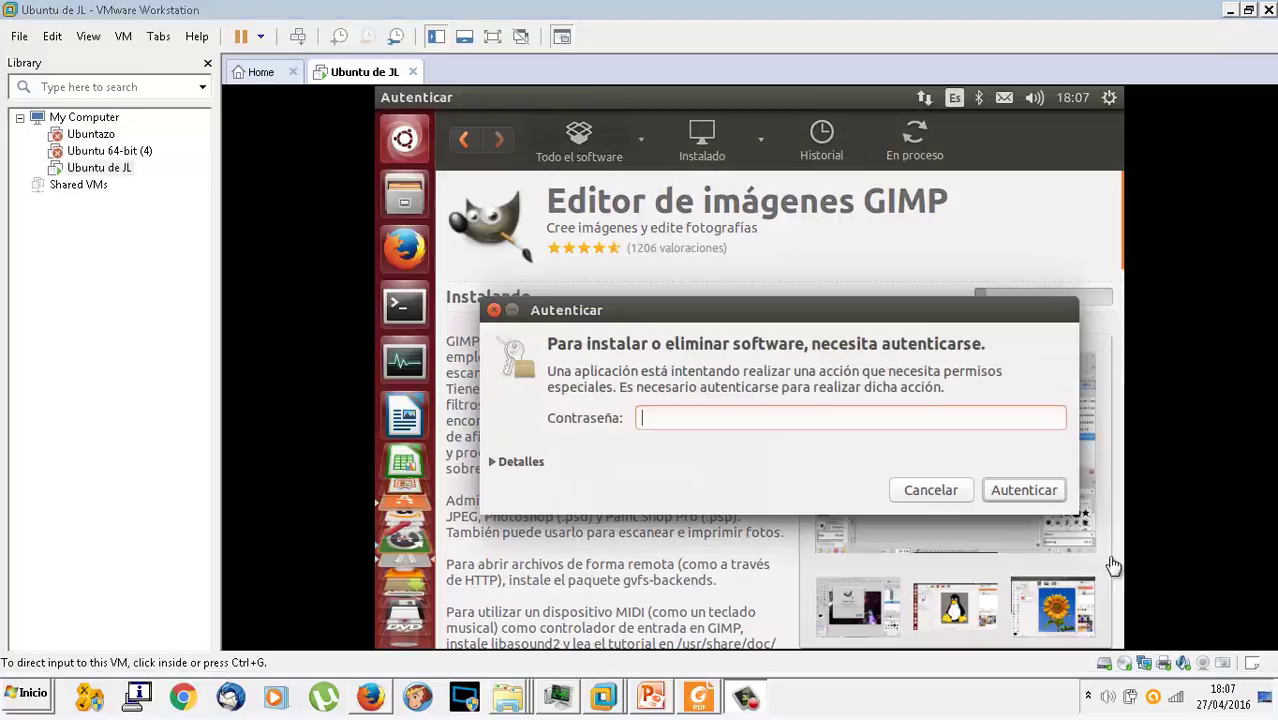
click(768, 420)
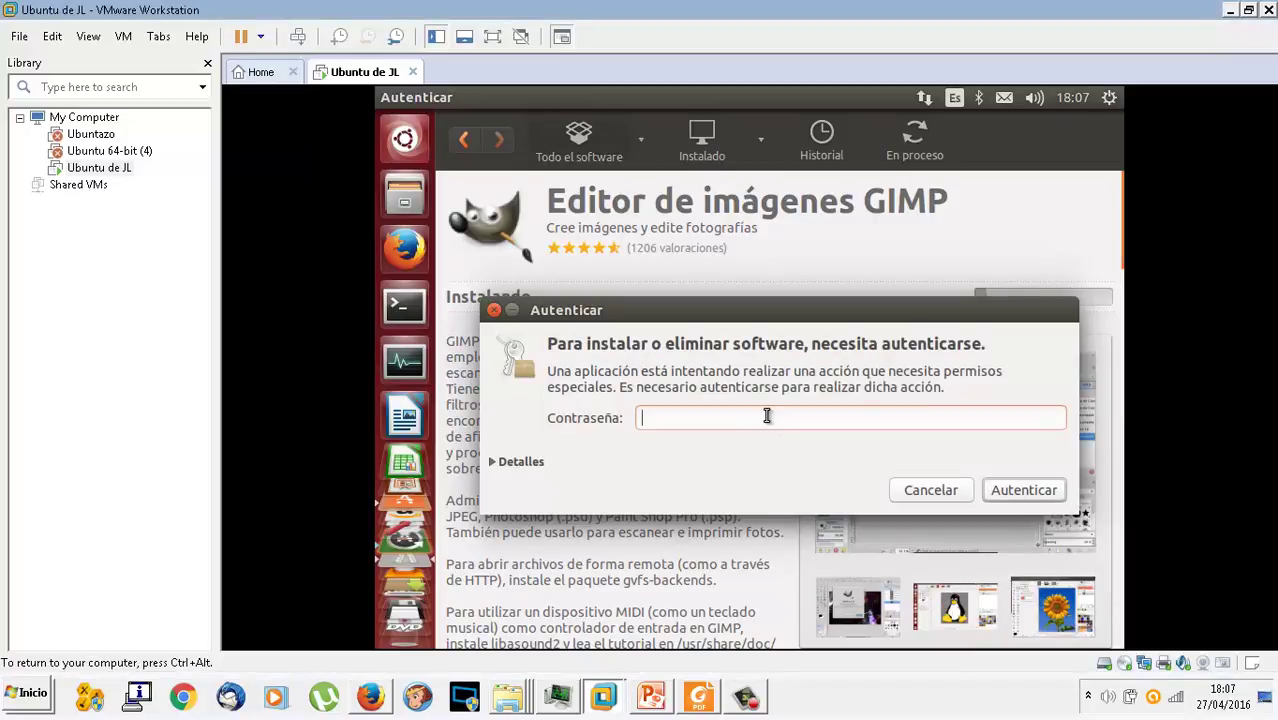
text(••)
key(Return)
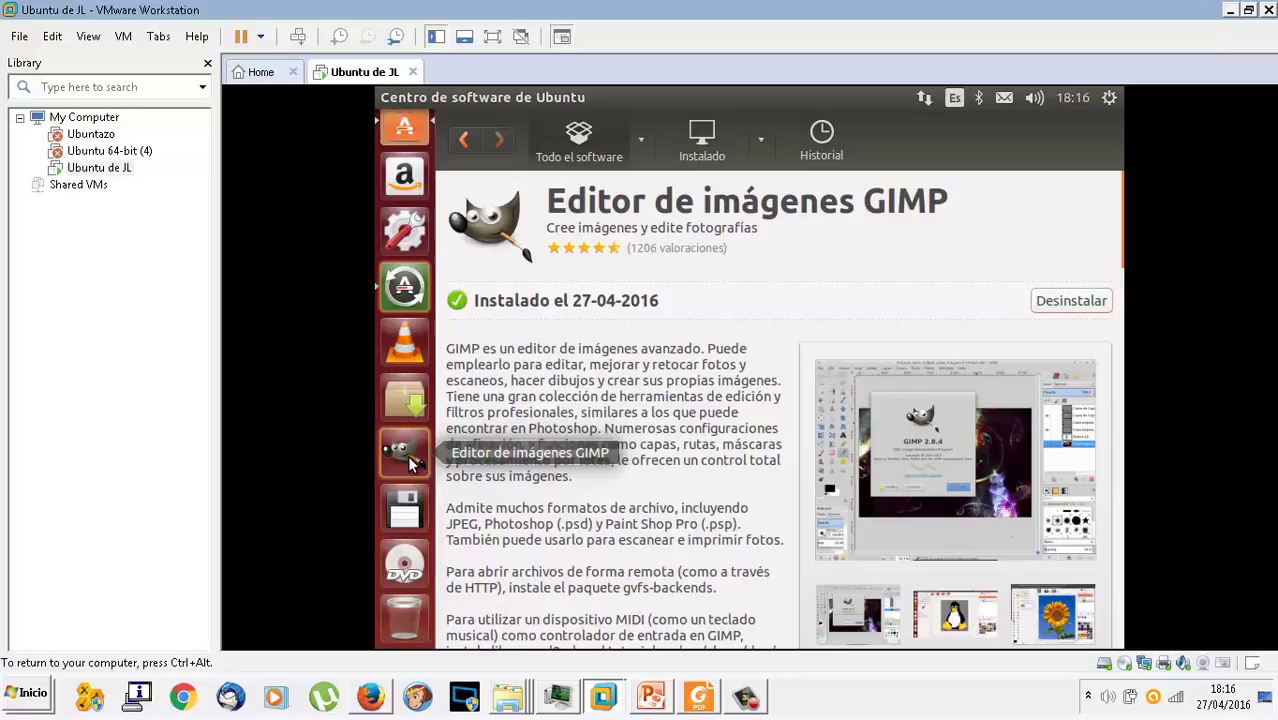
Step: Launch GIMP and move its main window up and to the right
click(408, 462)
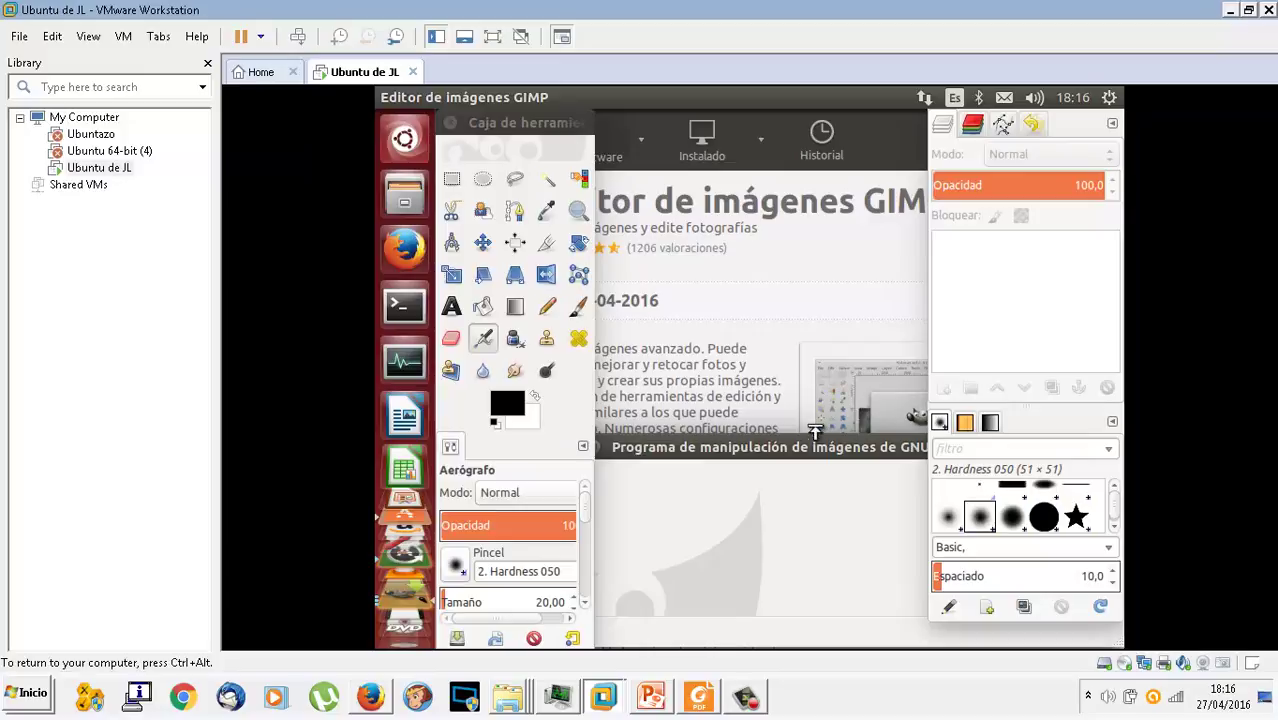
drag(810, 447, 806, 178)
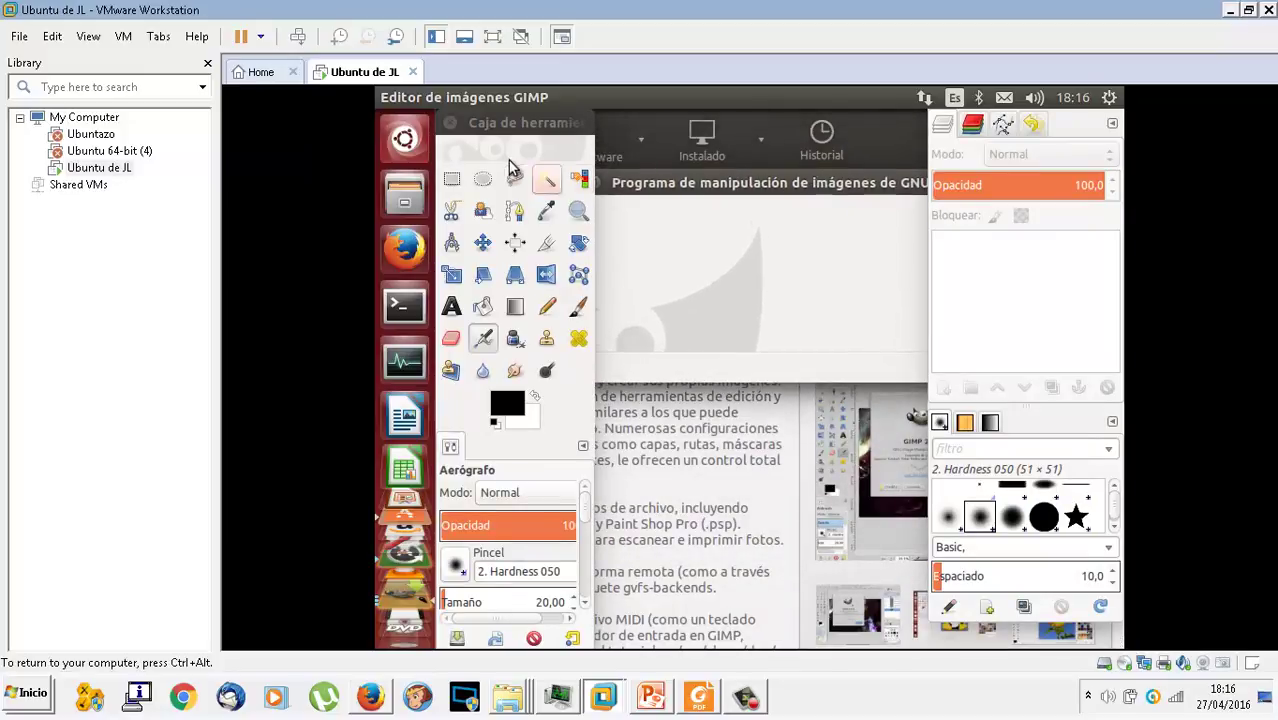
drag(806, 178, 731, 203)
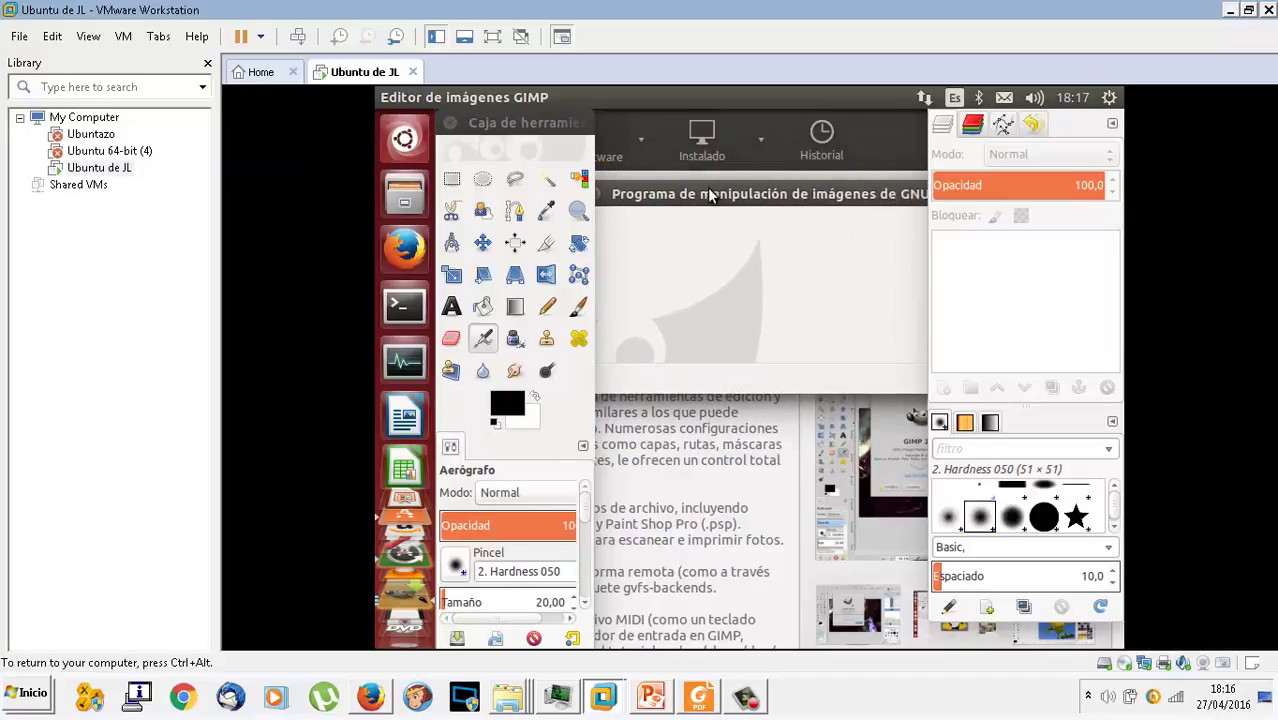
Step: Open the dog photo 4.jpg from the Imágenes folder in GIMP
click(466, 95)
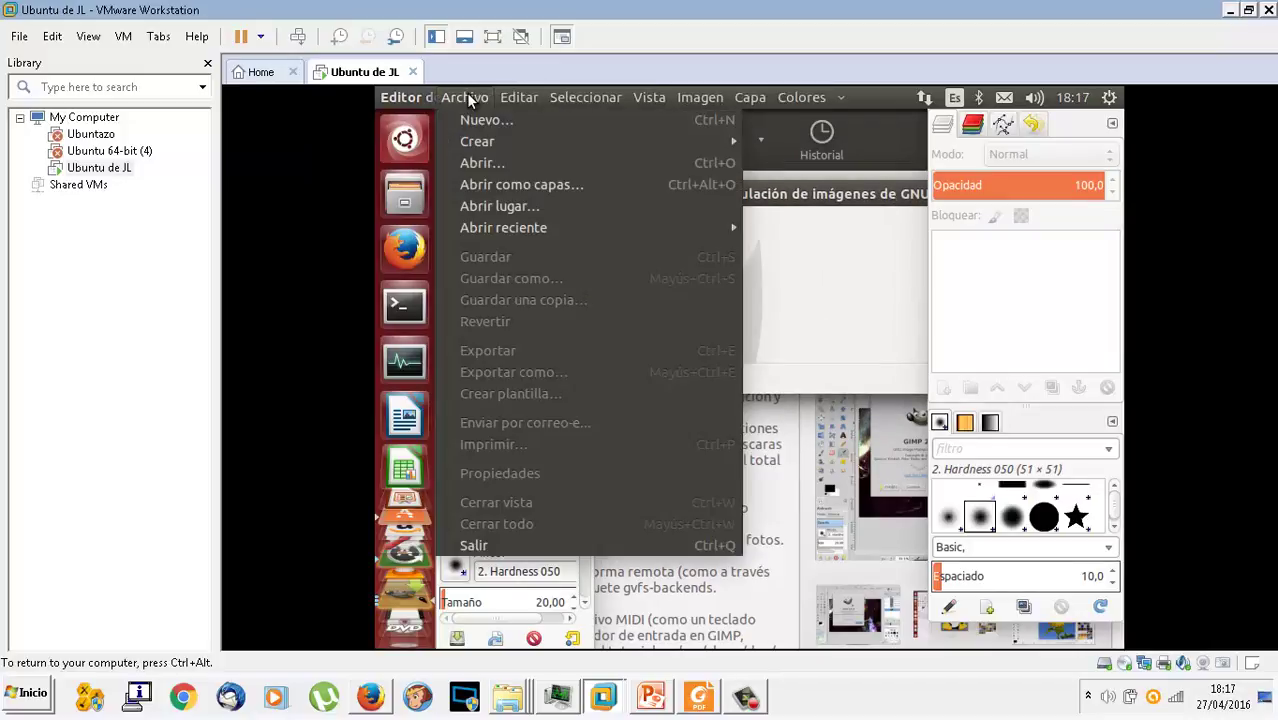
click(488, 162)
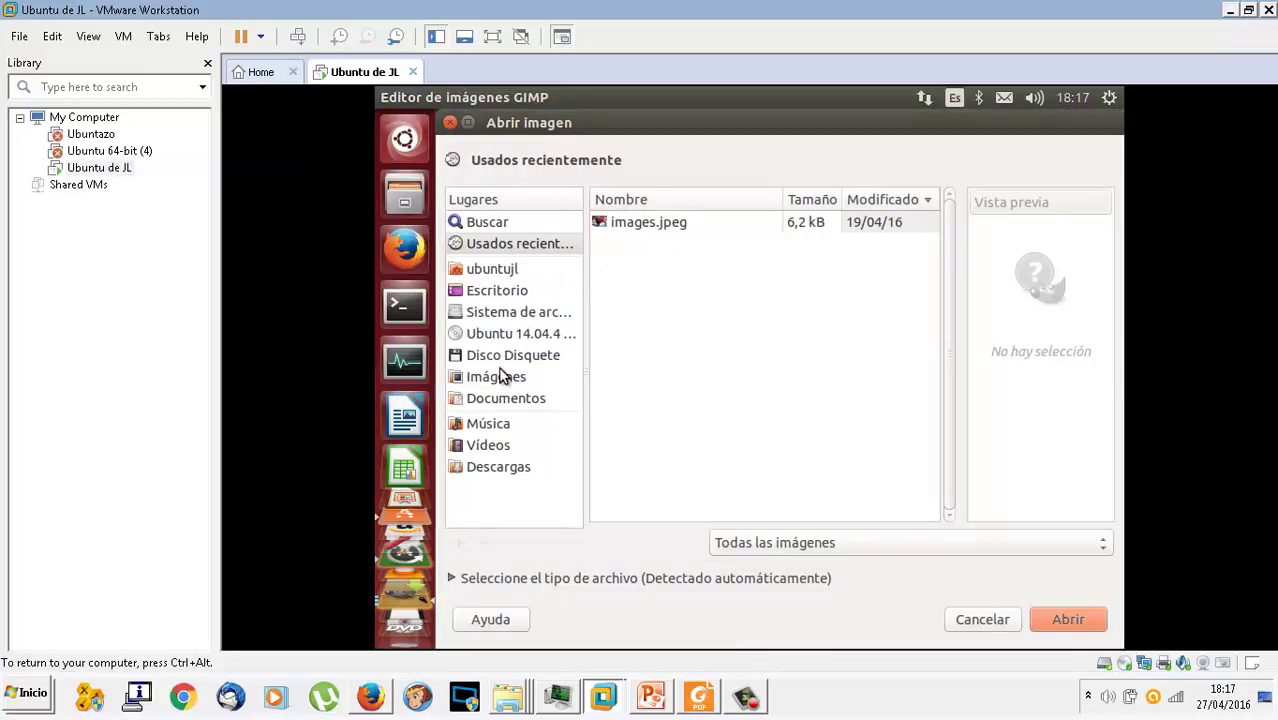
click(498, 374)
click(649, 289)
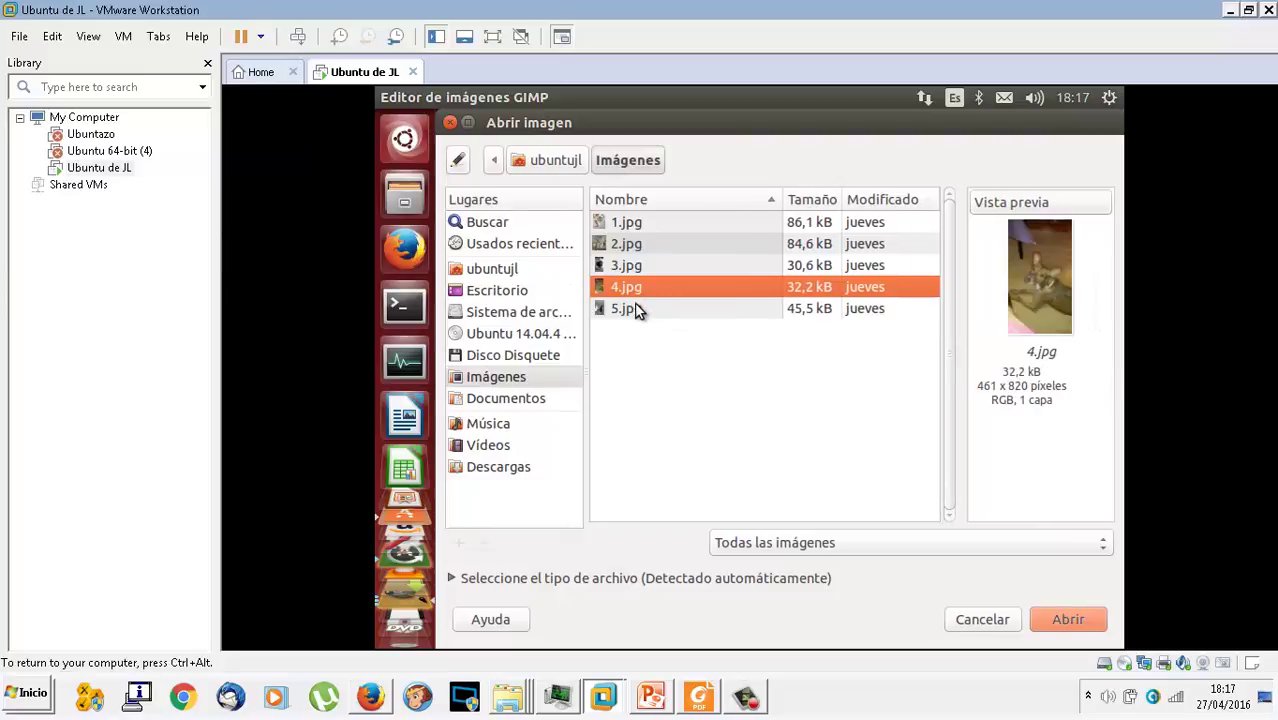
click(637, 309)
click(624, 264)
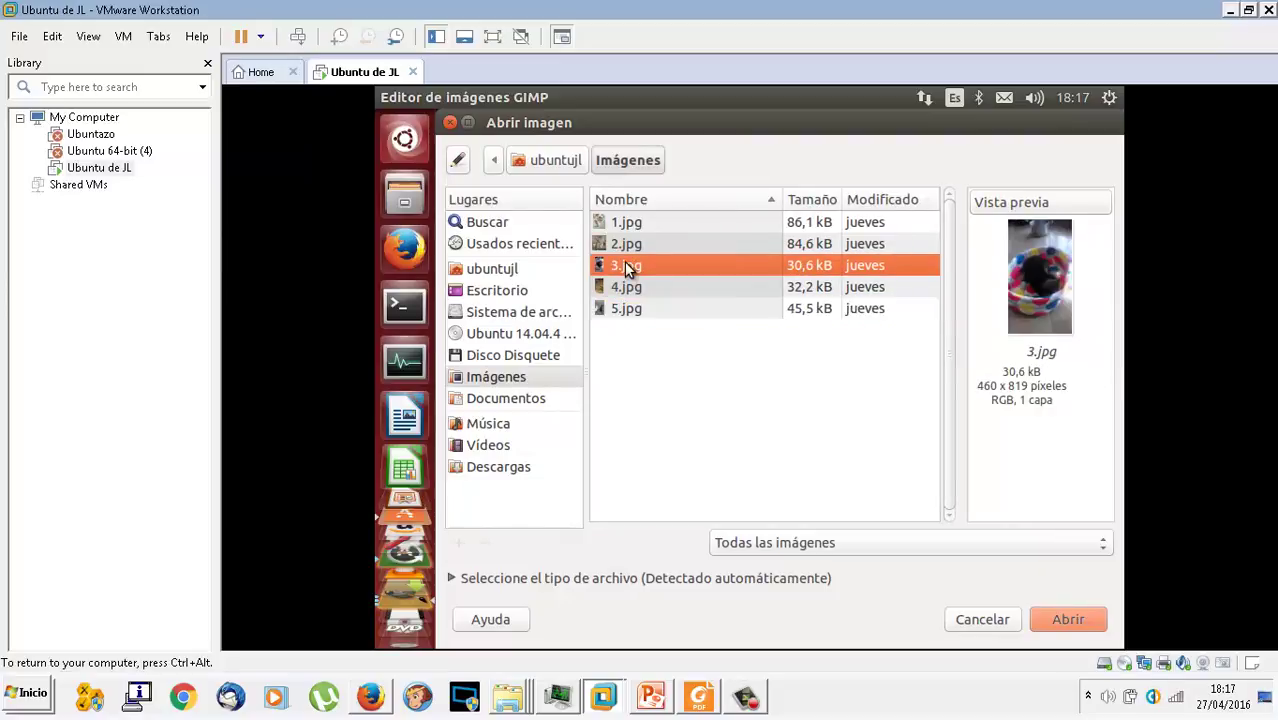
click(625, 243)
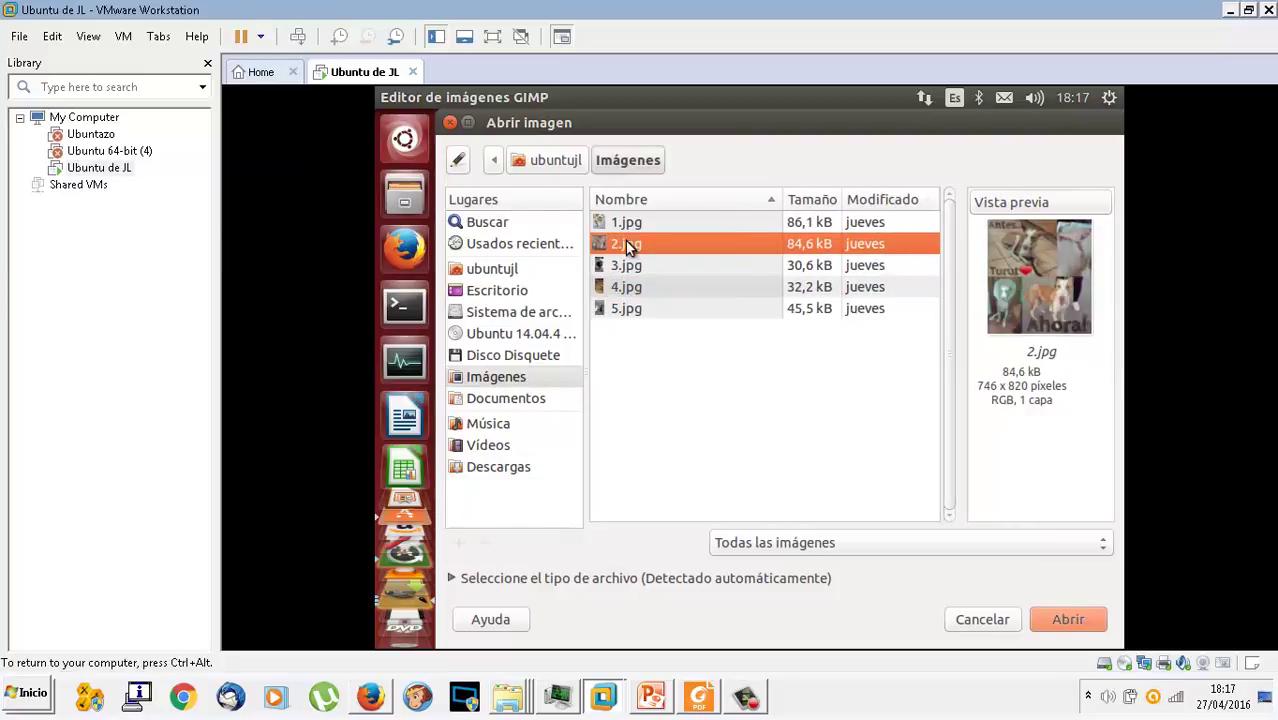
click(633, 309)
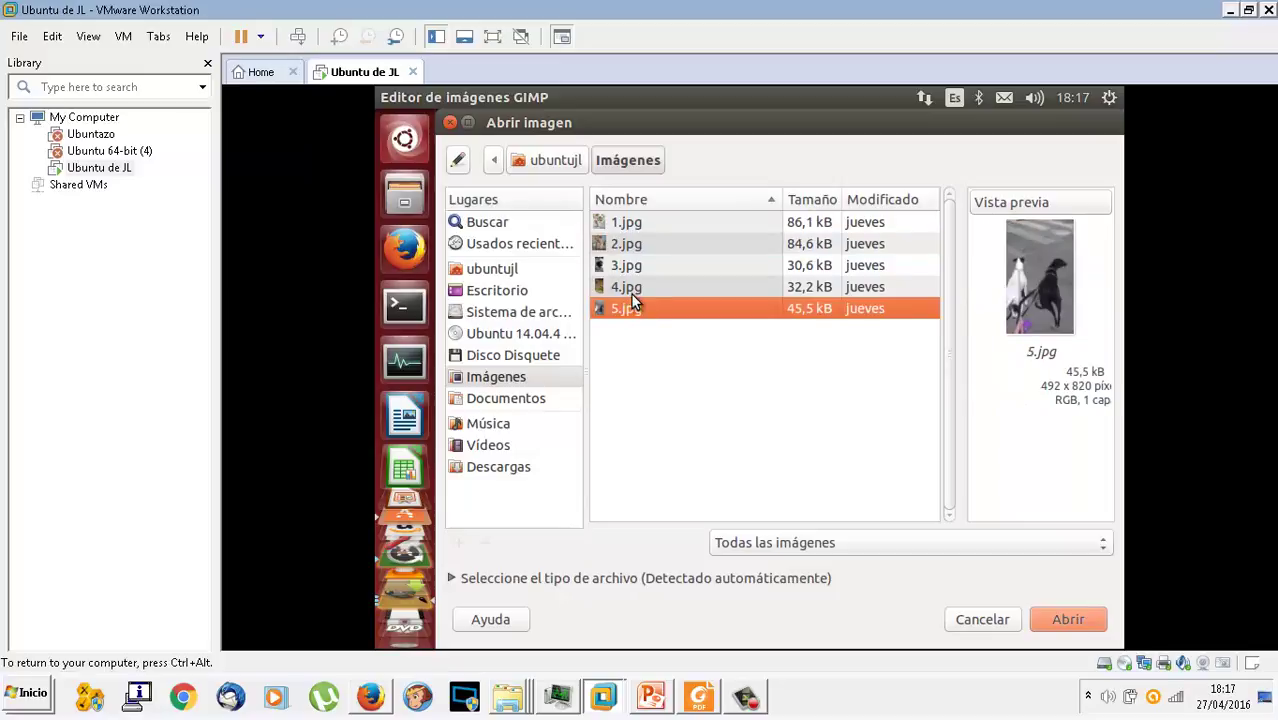
click(630, 293)
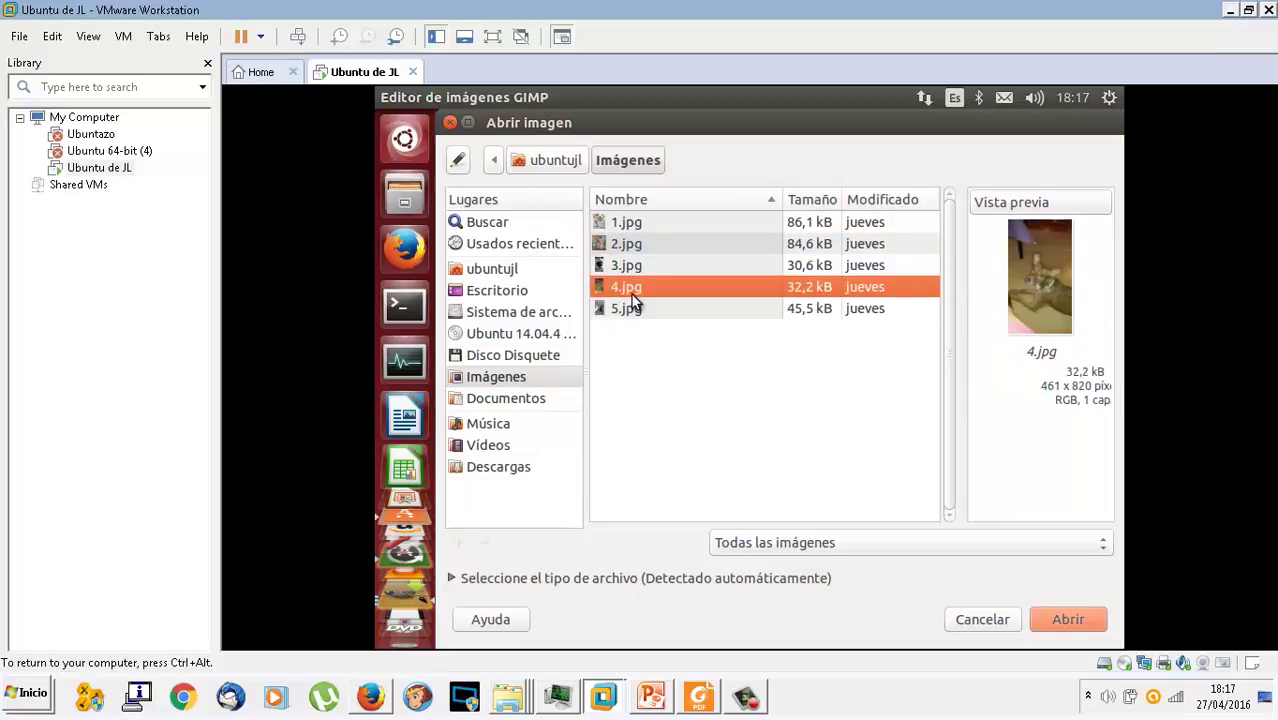
click(1066, 618)
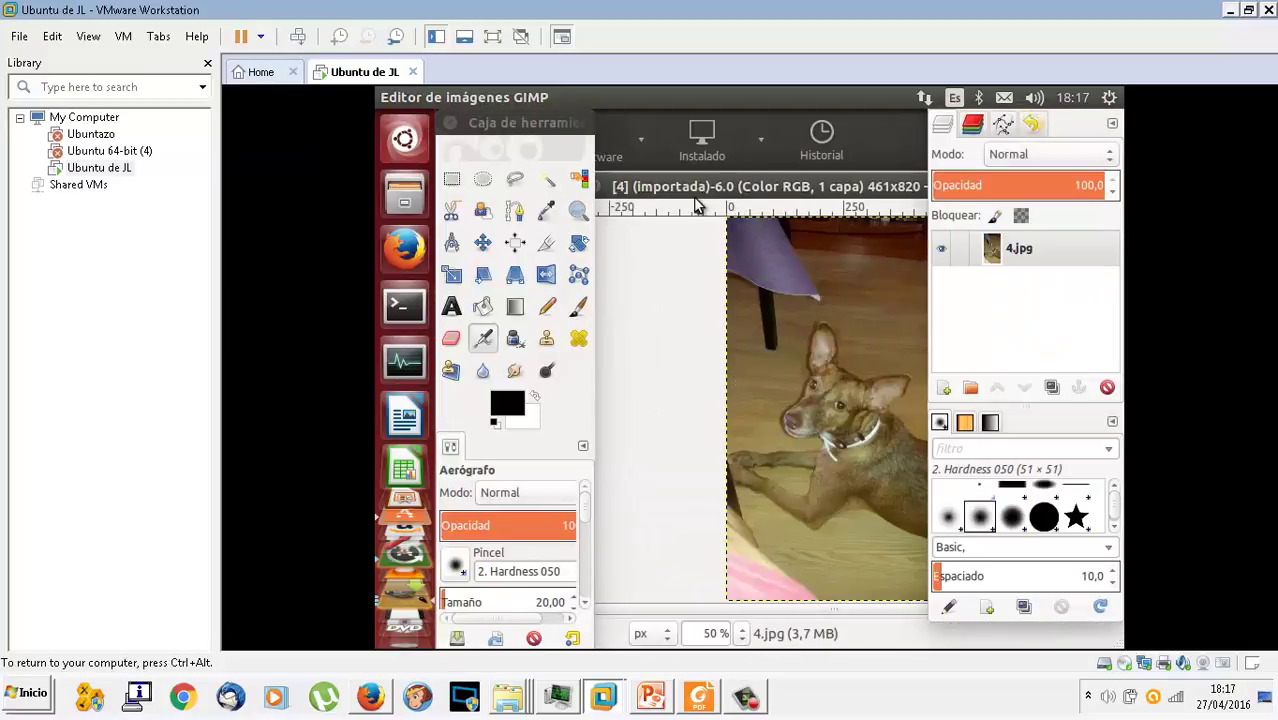
Step: Apply the Artísticos > Cubismo filter to the dog photo, then return to PowerPoint
mouse_move(640, 97)
click(710, 101)
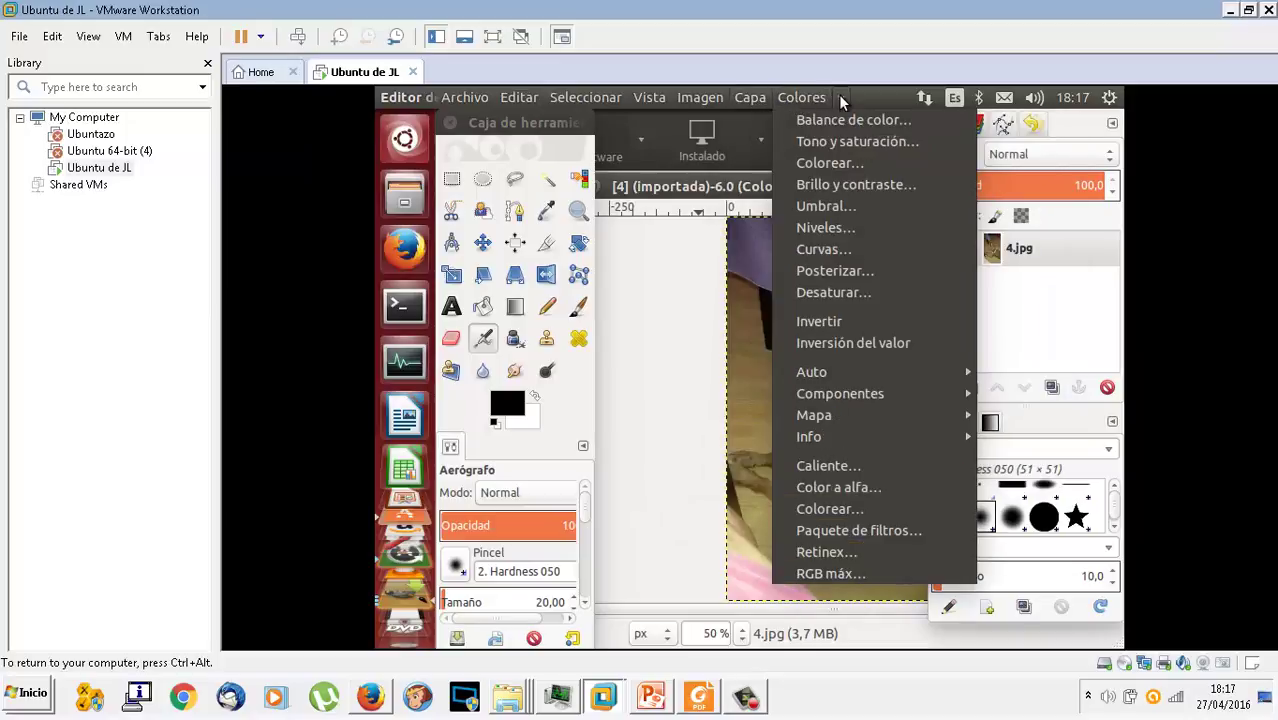
mouse_move(877, 141)
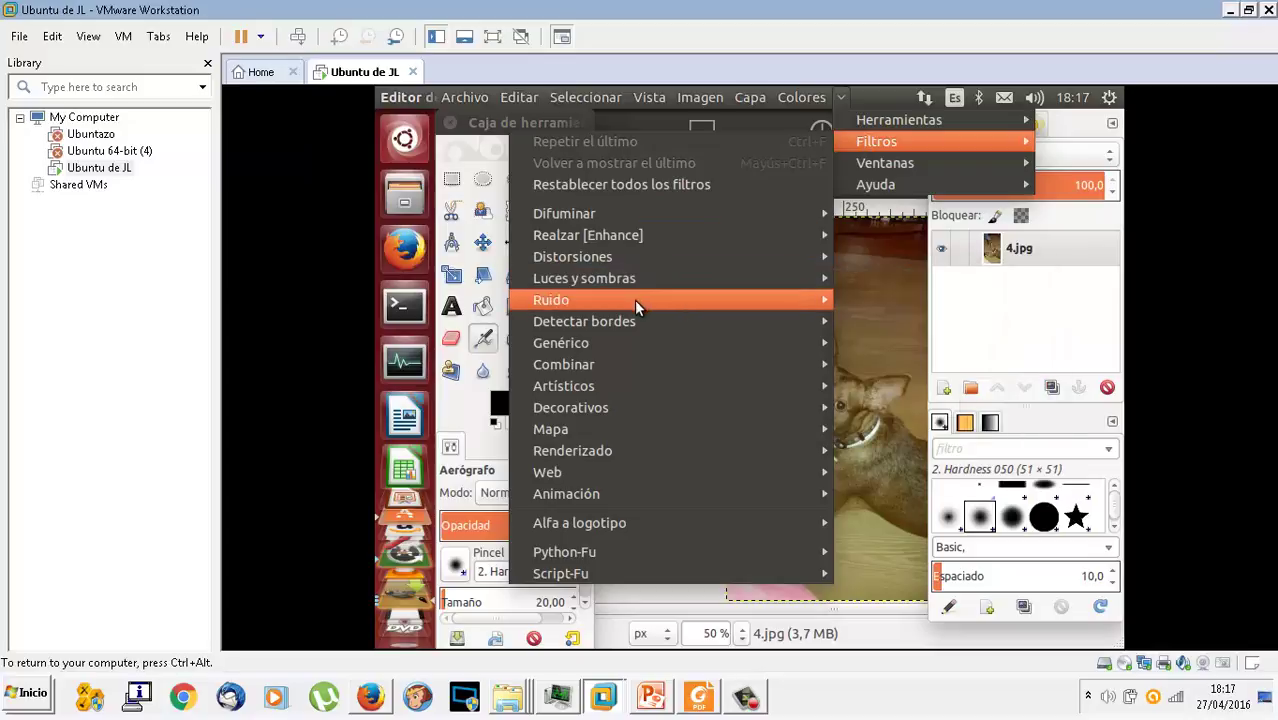
mouse_move(563, 386)
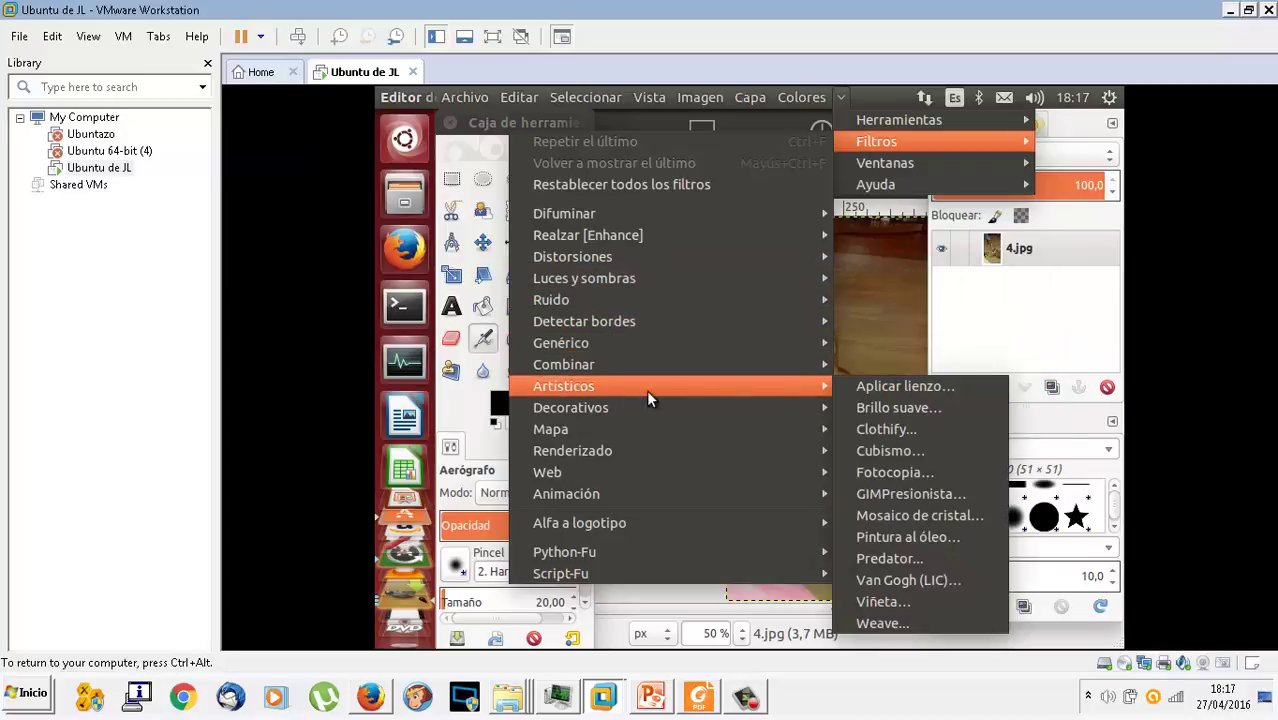
click(881, 452)
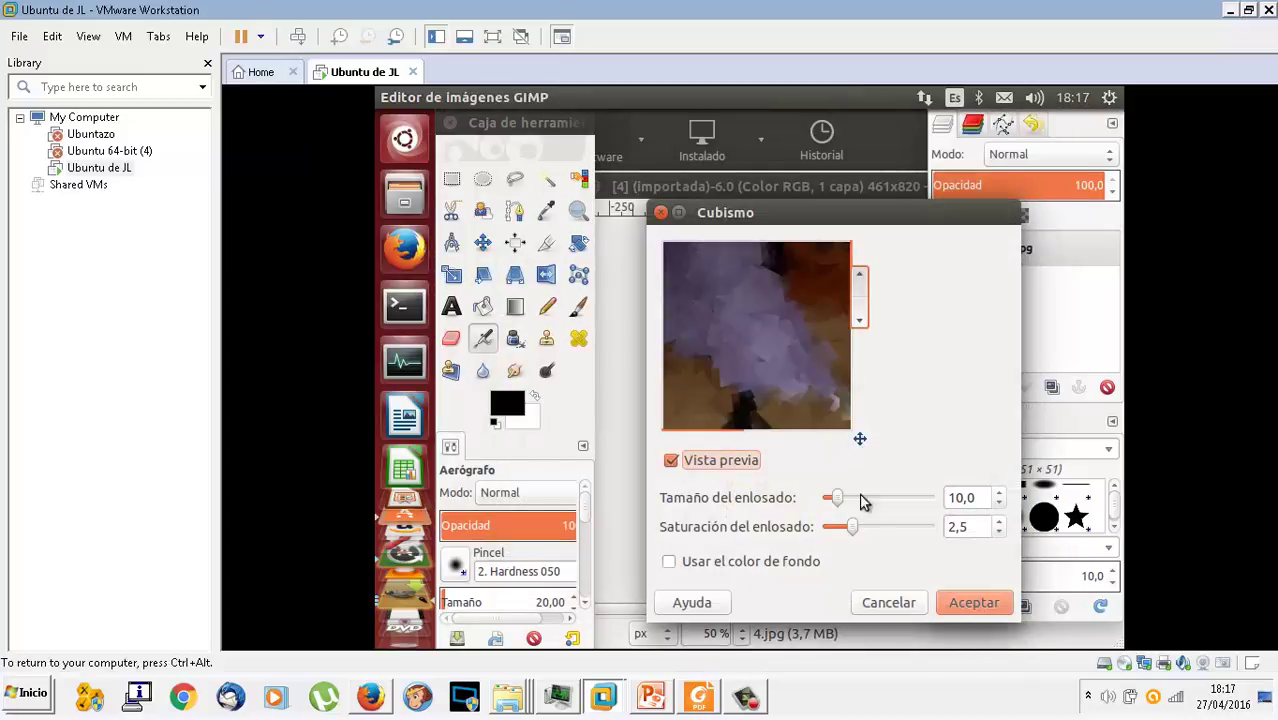
click(973, 603)
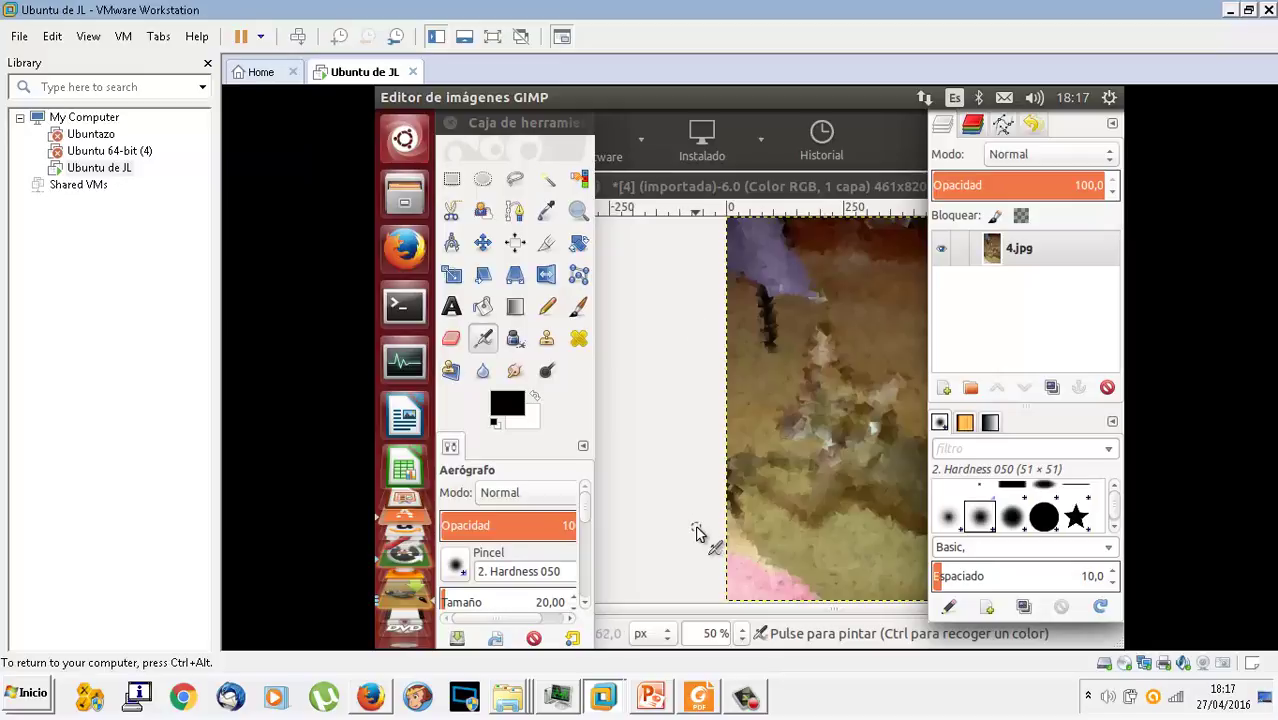
click(652, 693)
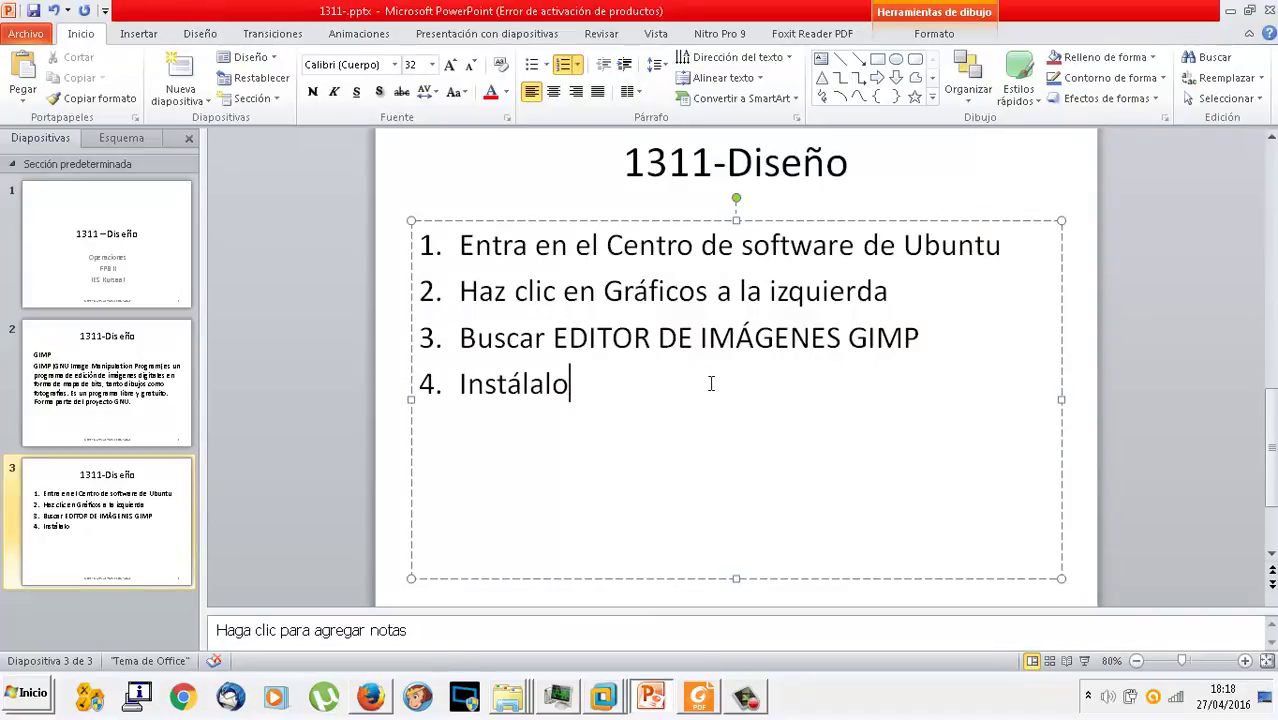
Step: End step 4 with a period and add step 5 about doing a tutorial and emailing the teacher
text(.)
key(Return)
text(5)
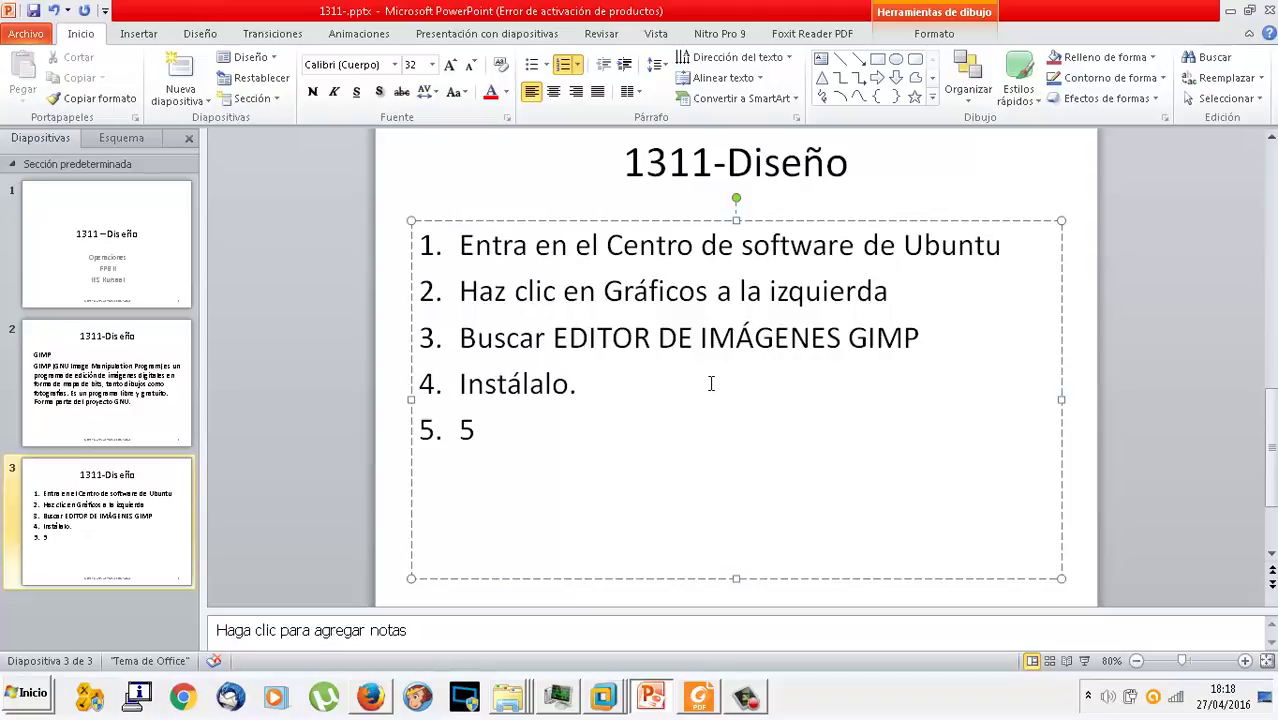
key(BackSpace)
text(Reali)
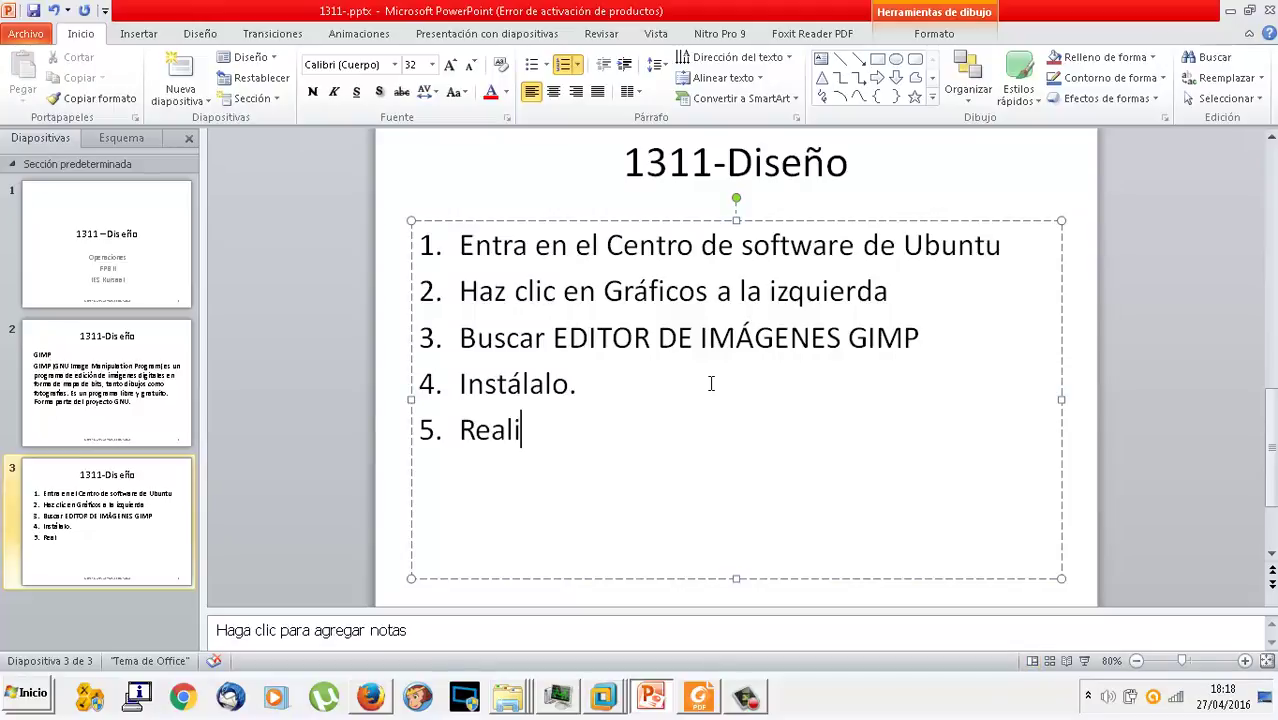
text(za alguno de los tutoria)
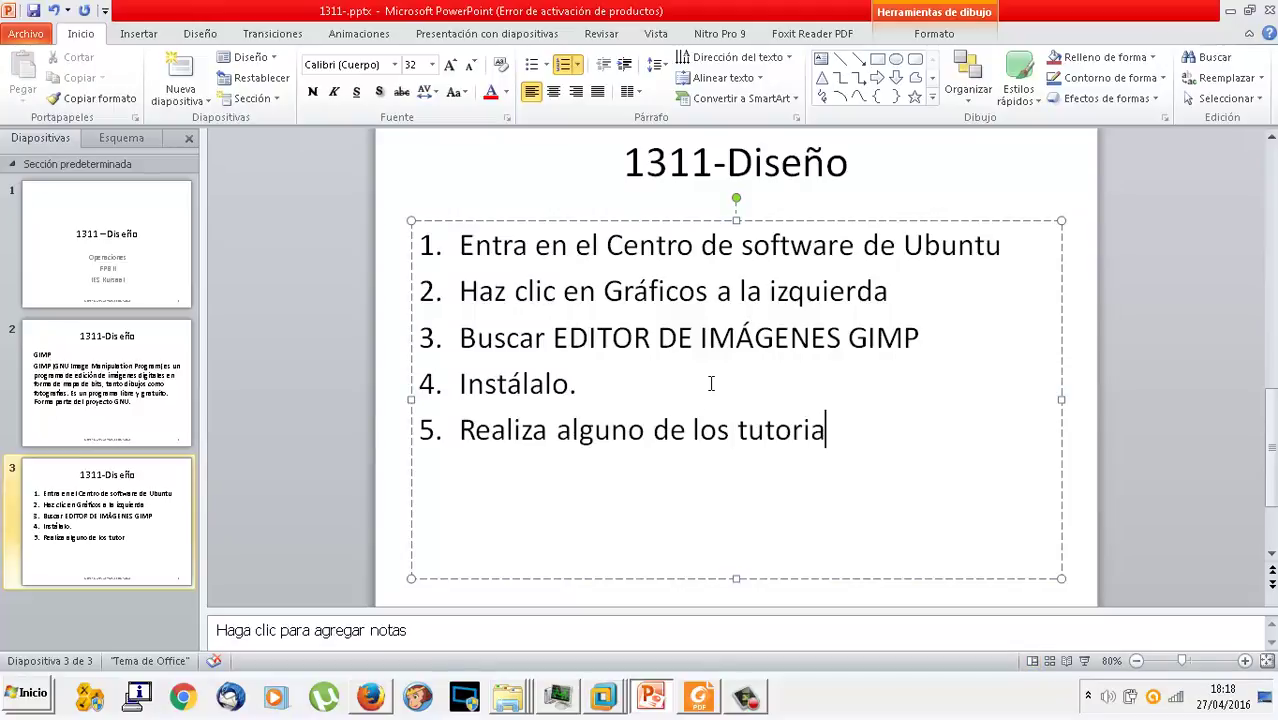
text(les de la plat)
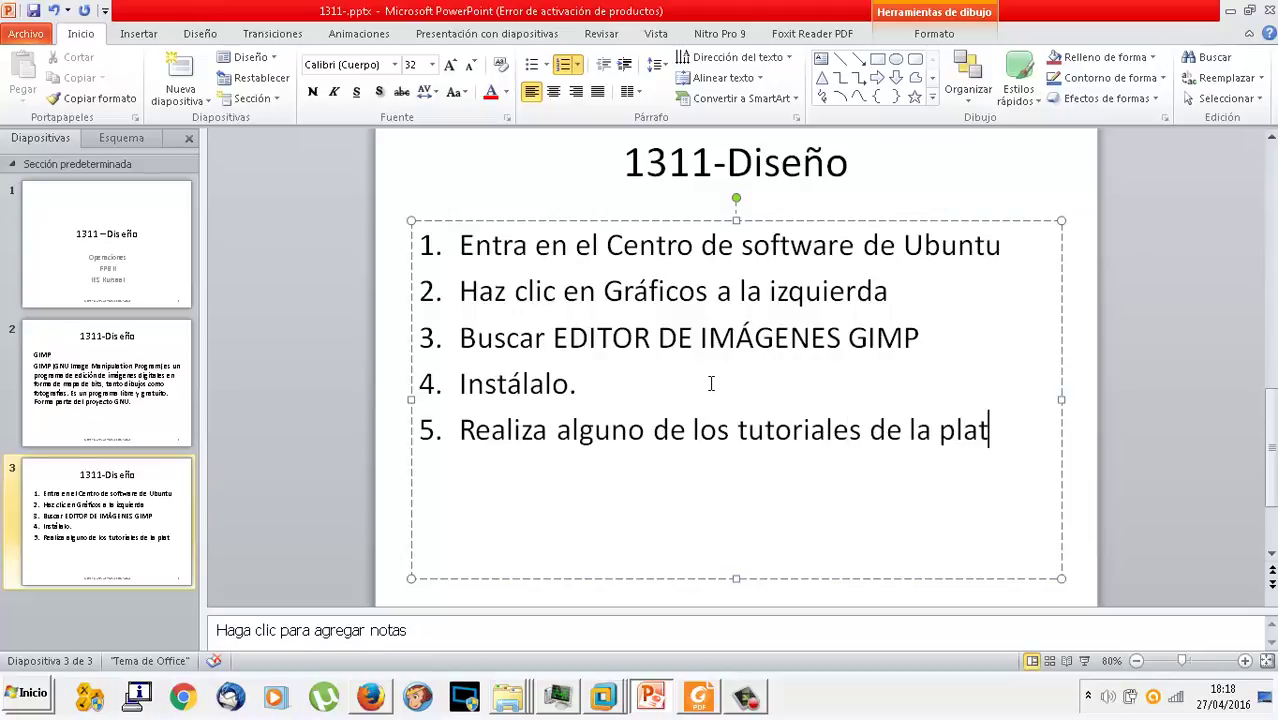
text(aforma y envíalo a)
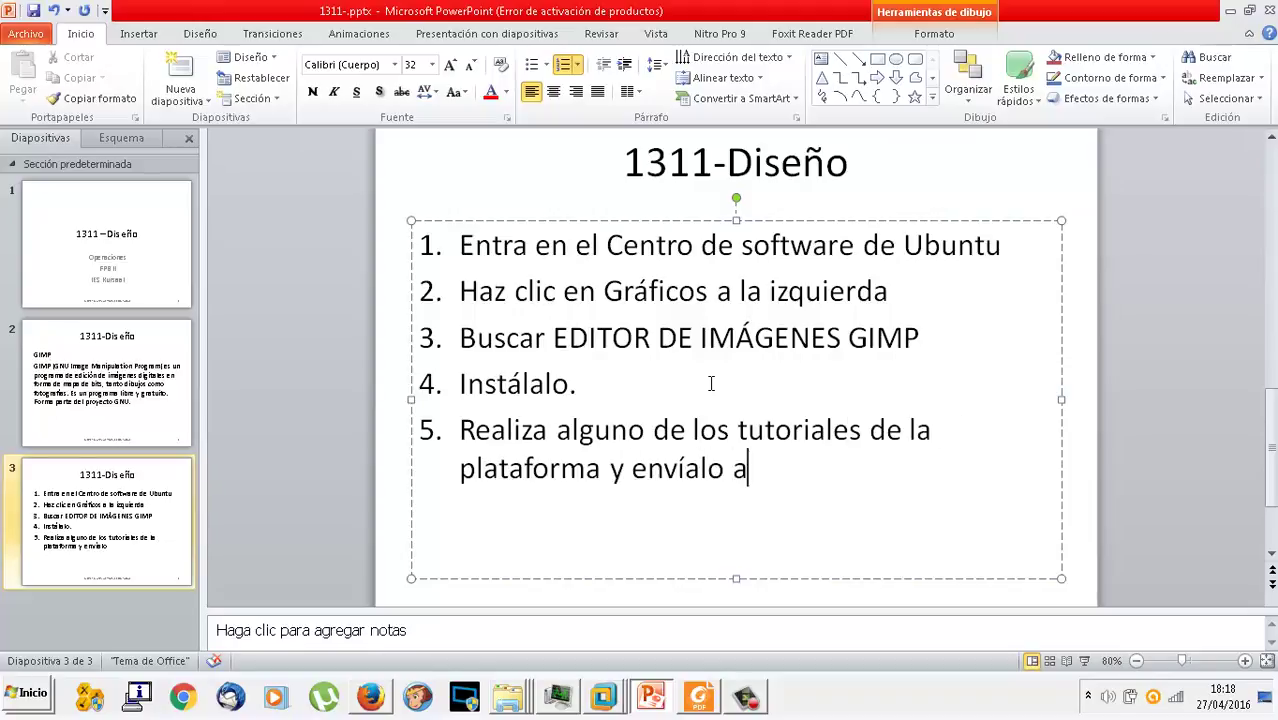
text(l corre)
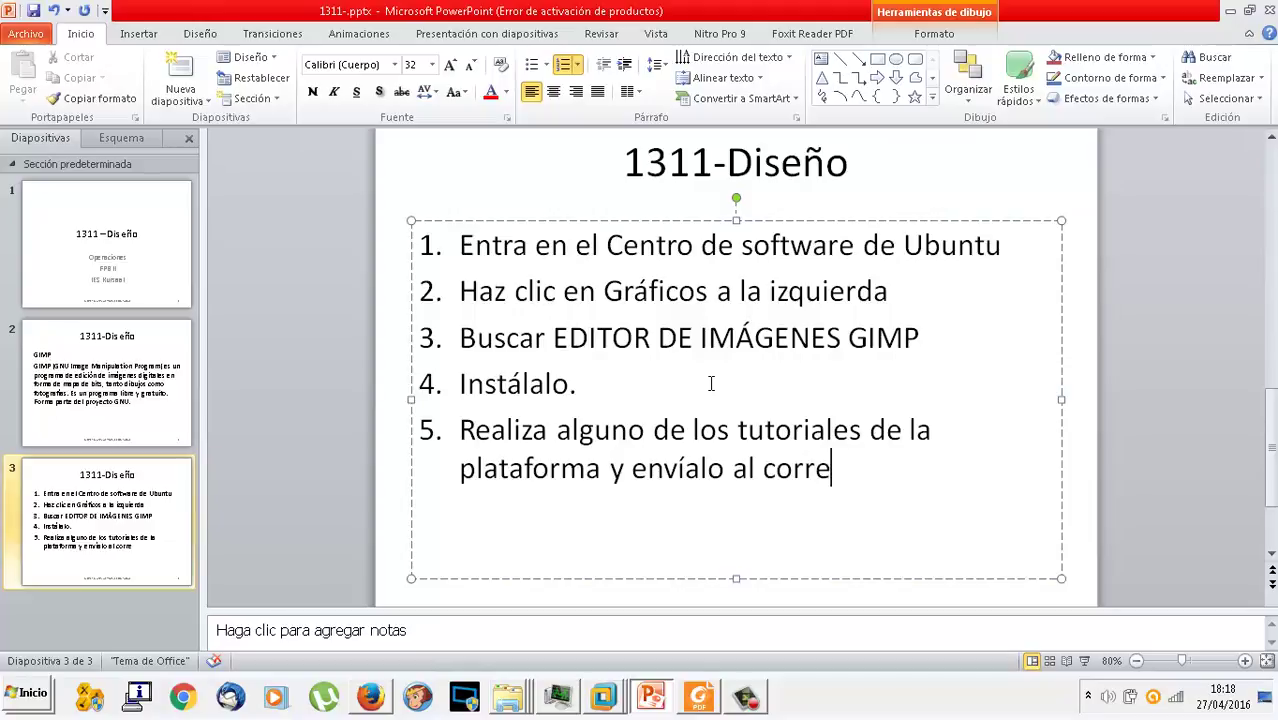
text(o del profesor/)
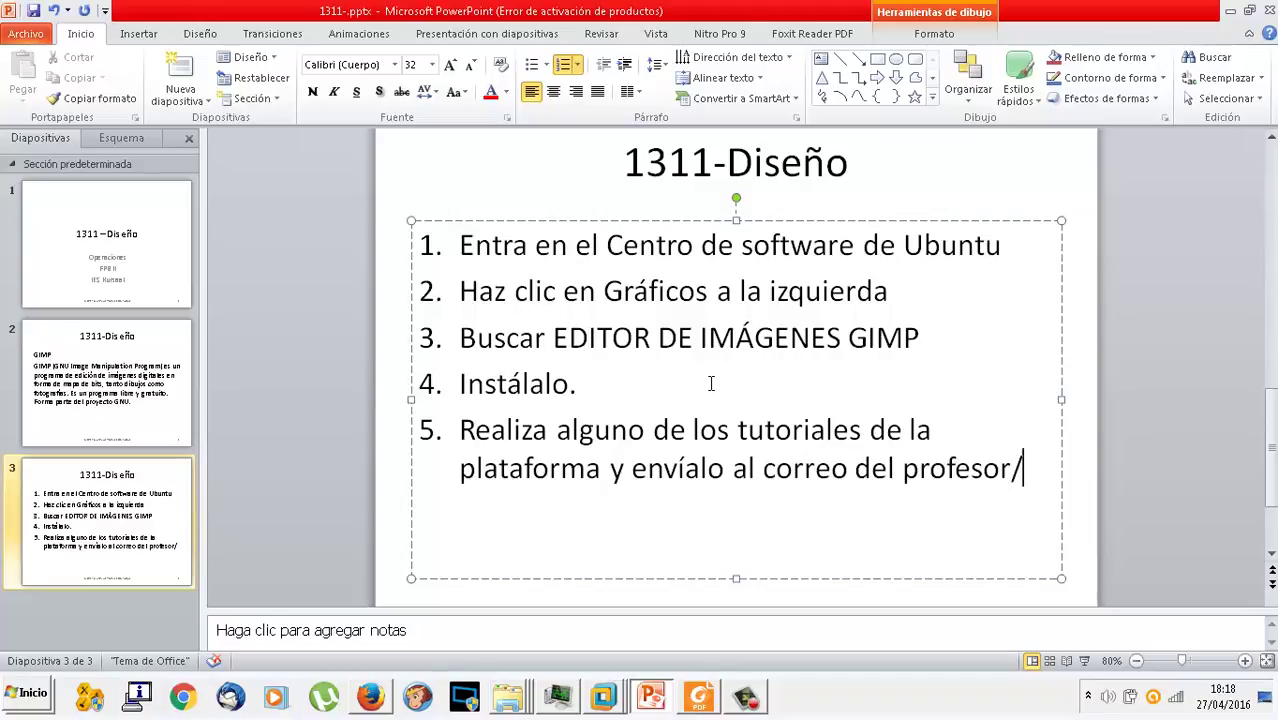
text(a.)
Step: Duplicate slide 3 to create slide 4
right_click(154, 320)
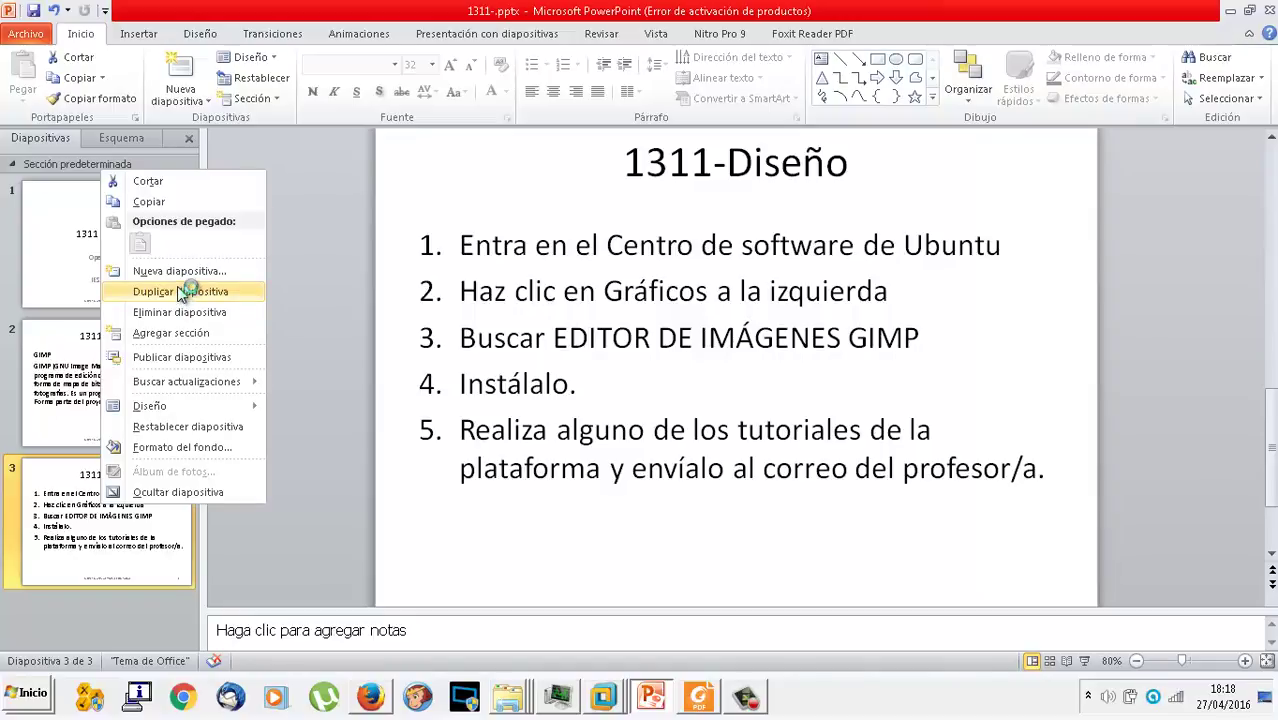
click(181, 293)
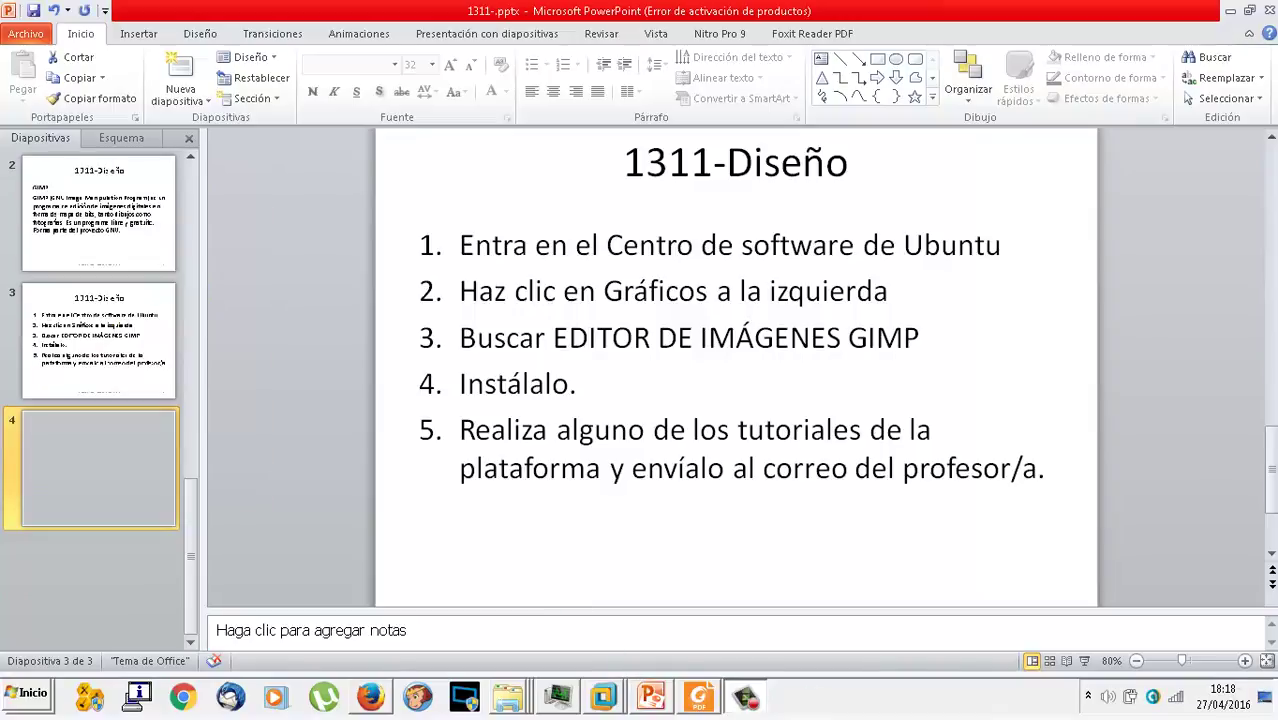